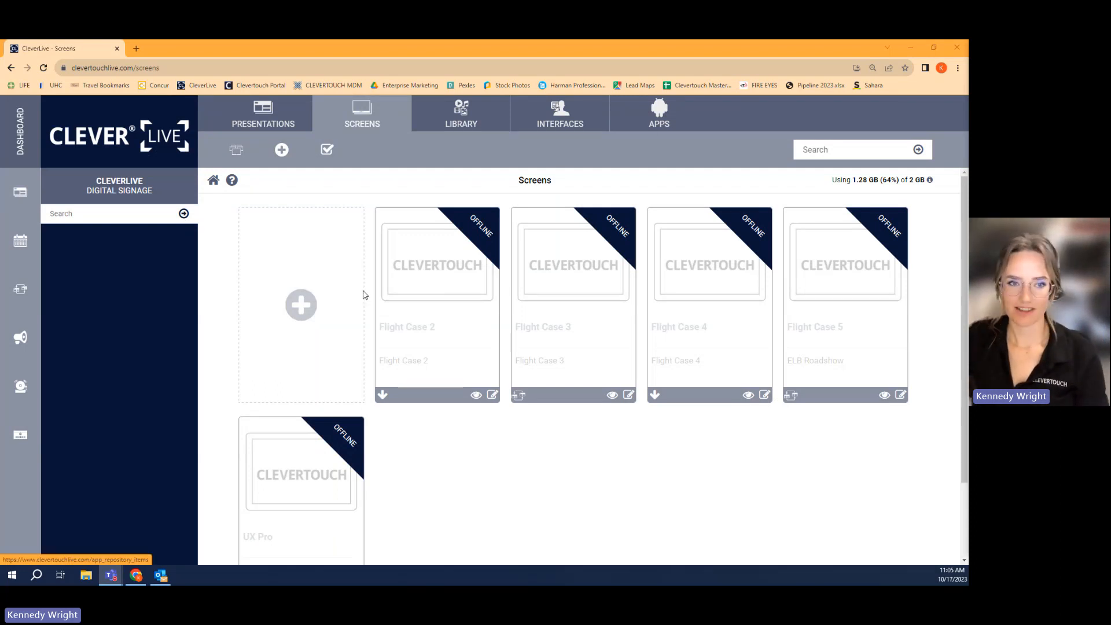
- Add a new screen by entering the display's PIN code and submitting it
click(302, 307)
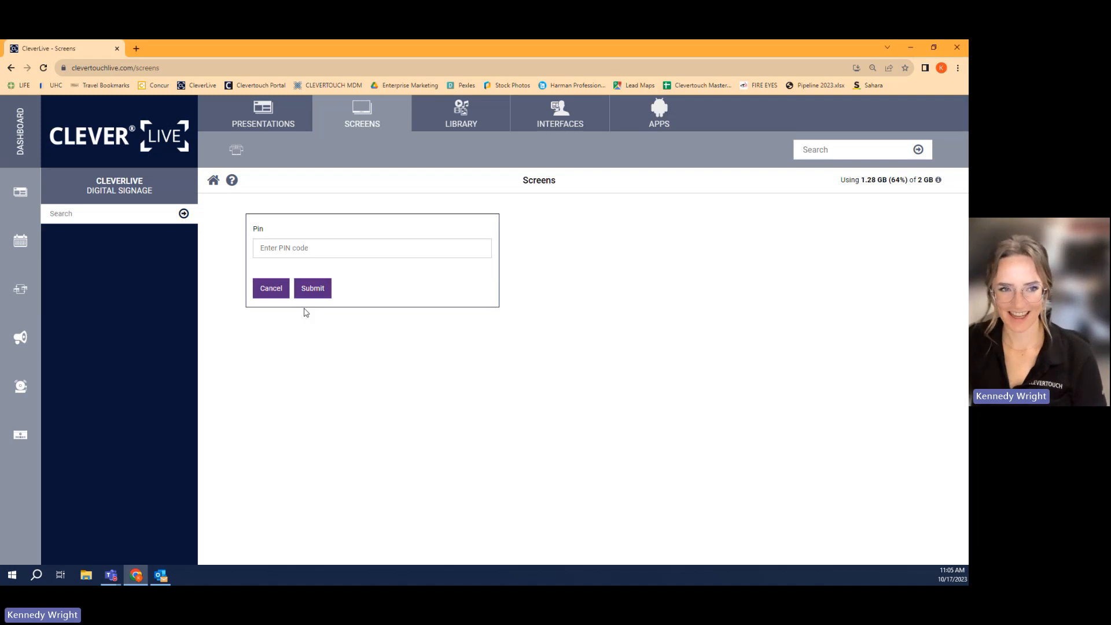
click(322, 247)
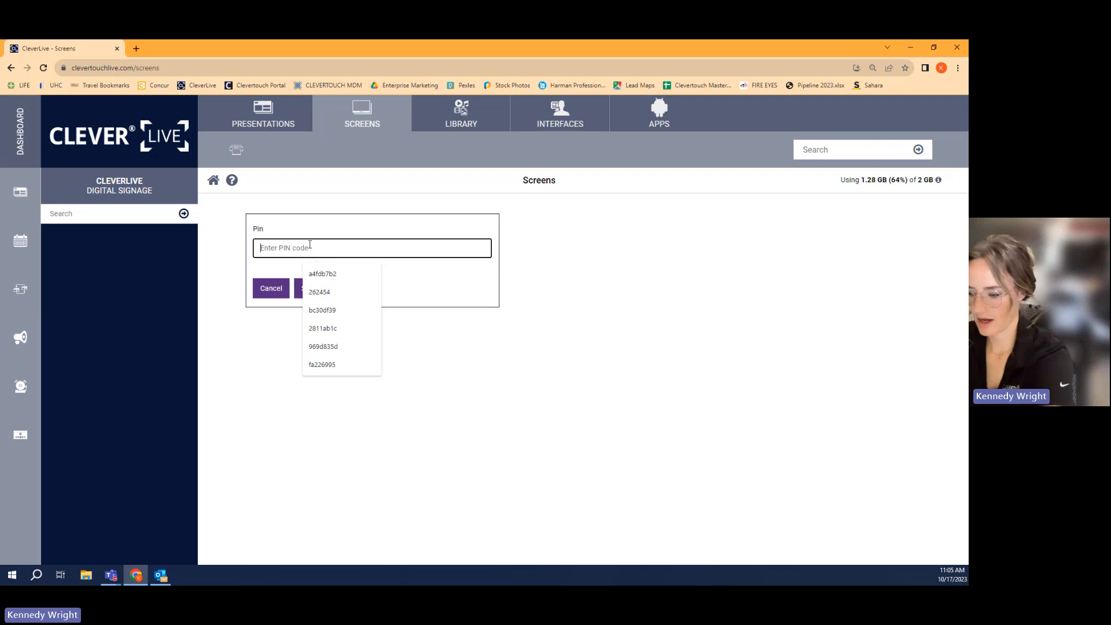
text(3e)
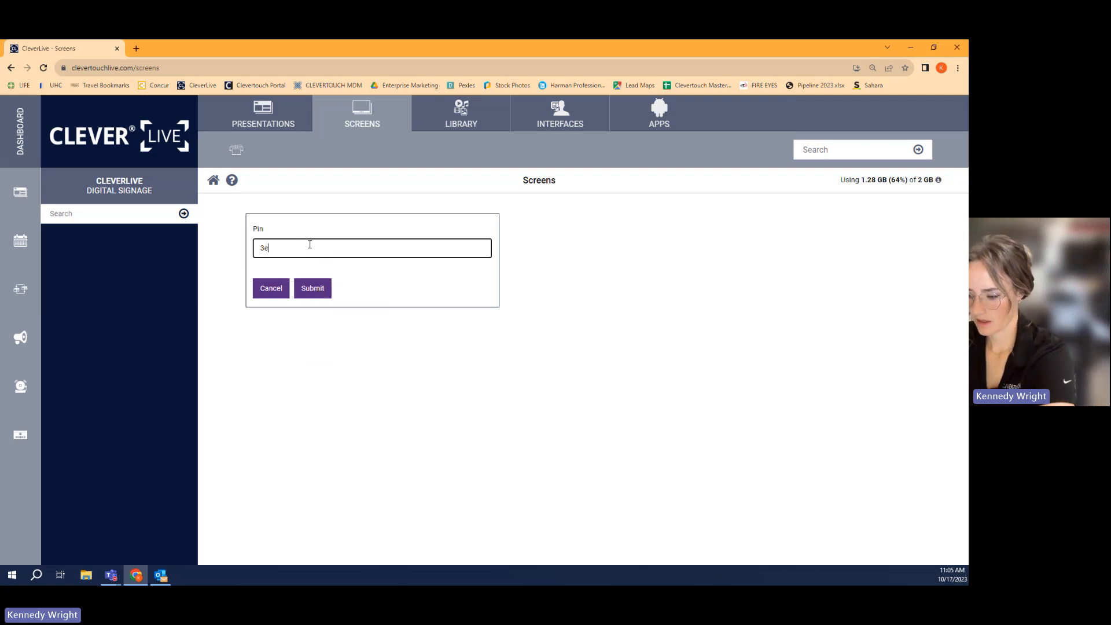
text(5)
key(BackSpace)
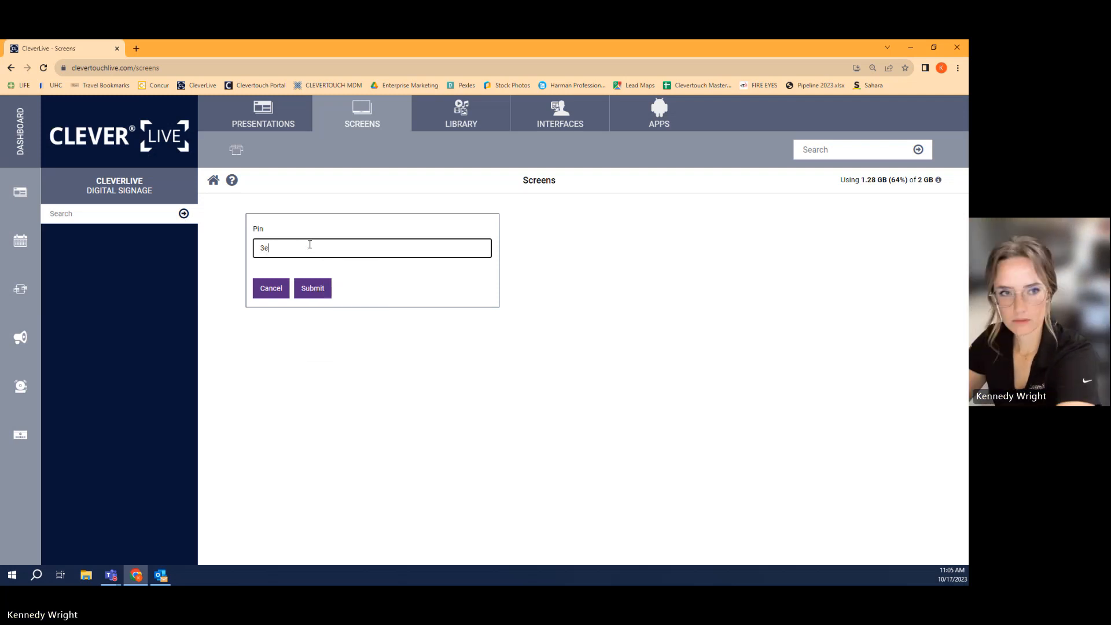
text(6)
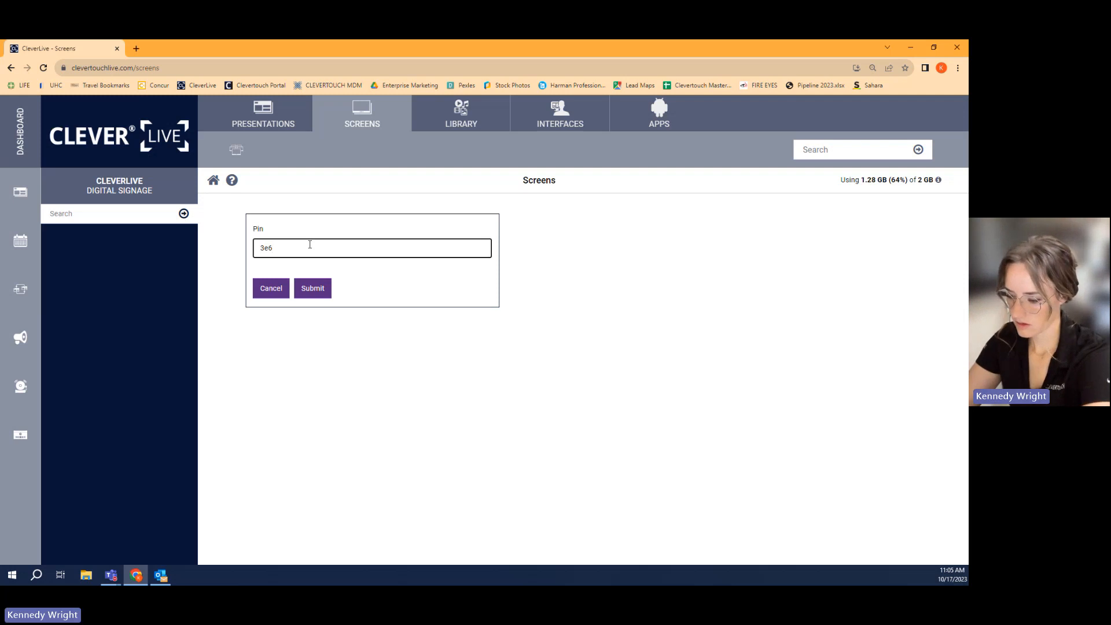
text(0b2)
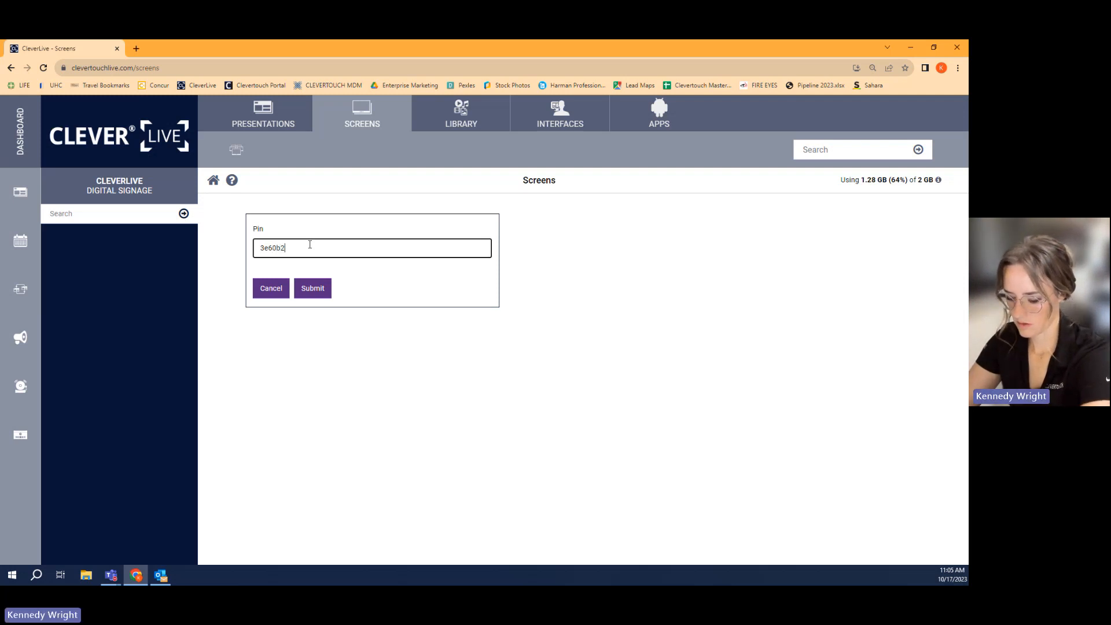
text(cd)
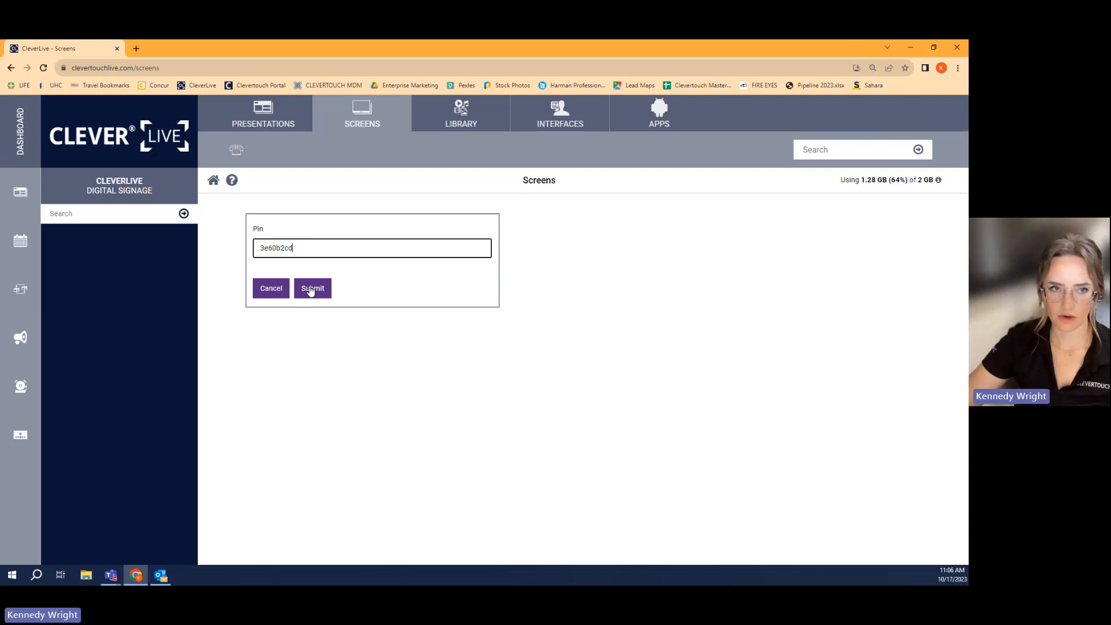
drag(296, 246, 236, 249)
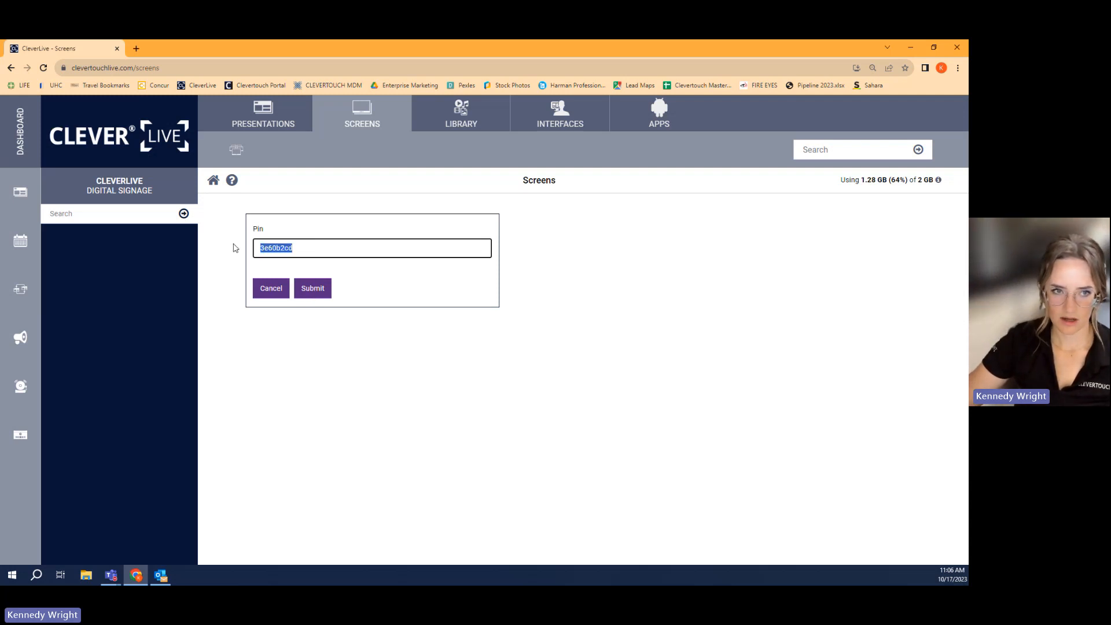
click(312, 289)
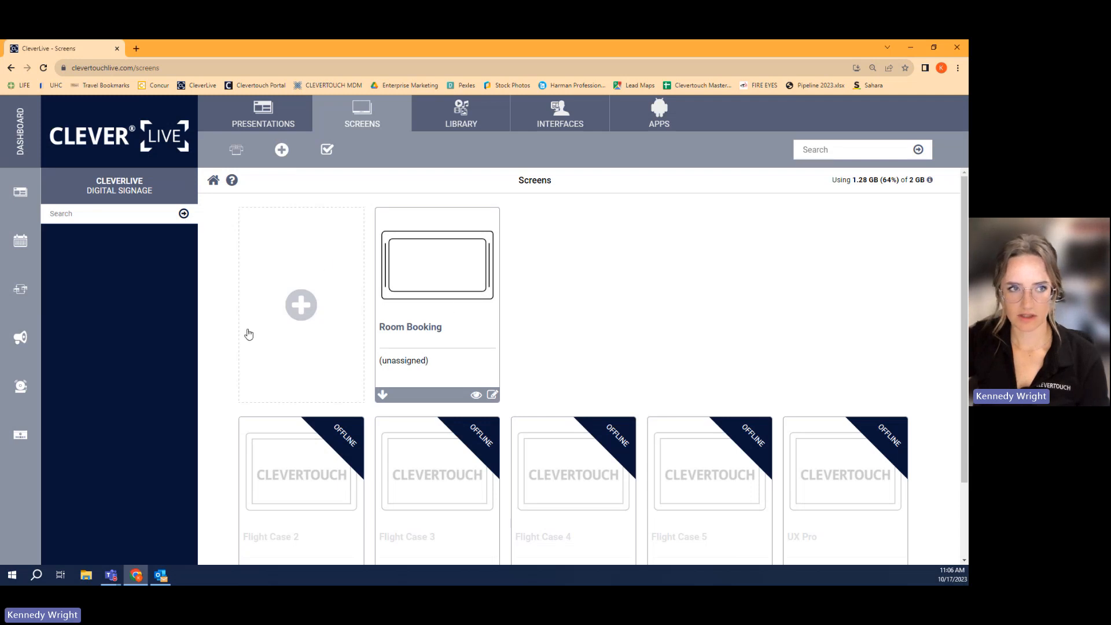
- Open the Room Booking settings from the Admin home page and review the calendar platform and authorisation sections
click(116, 136)
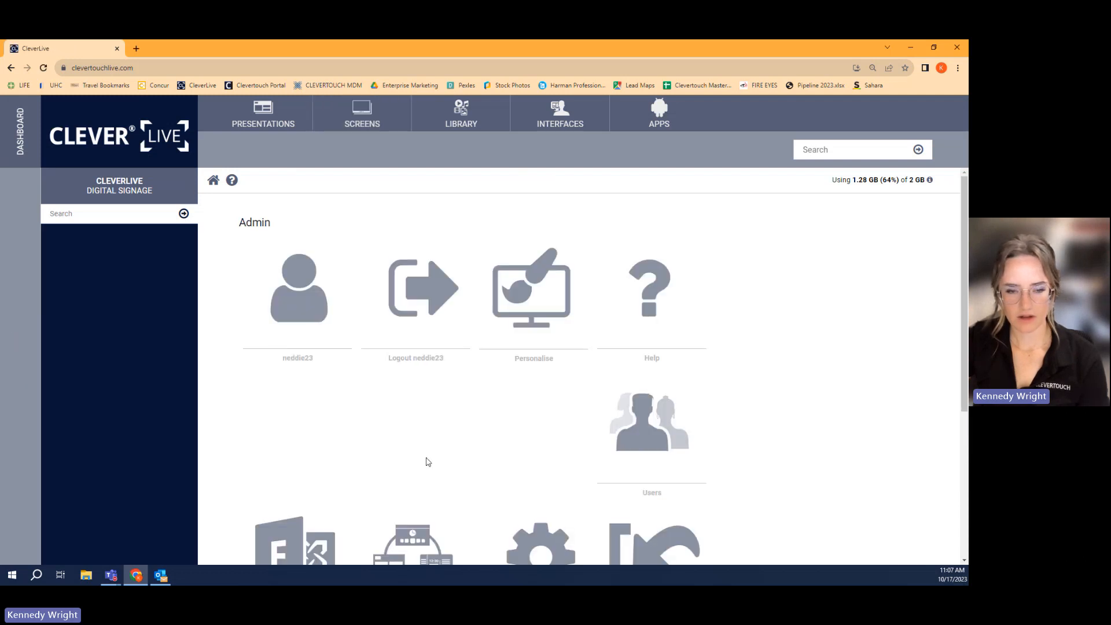
scroll(429, 462, down, 3)
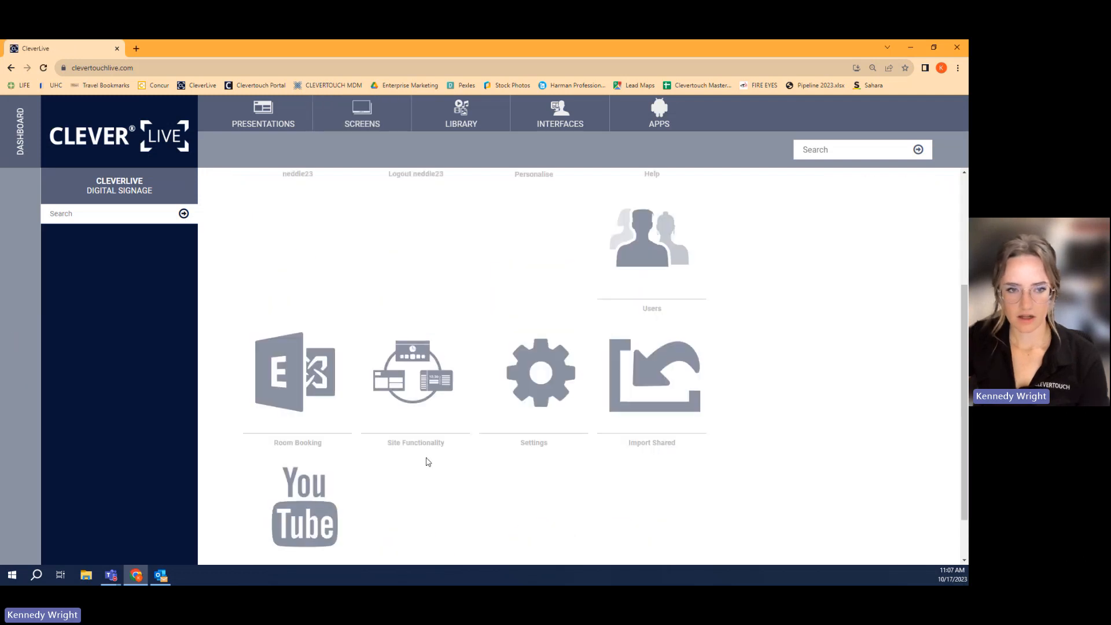
click(305, 364)
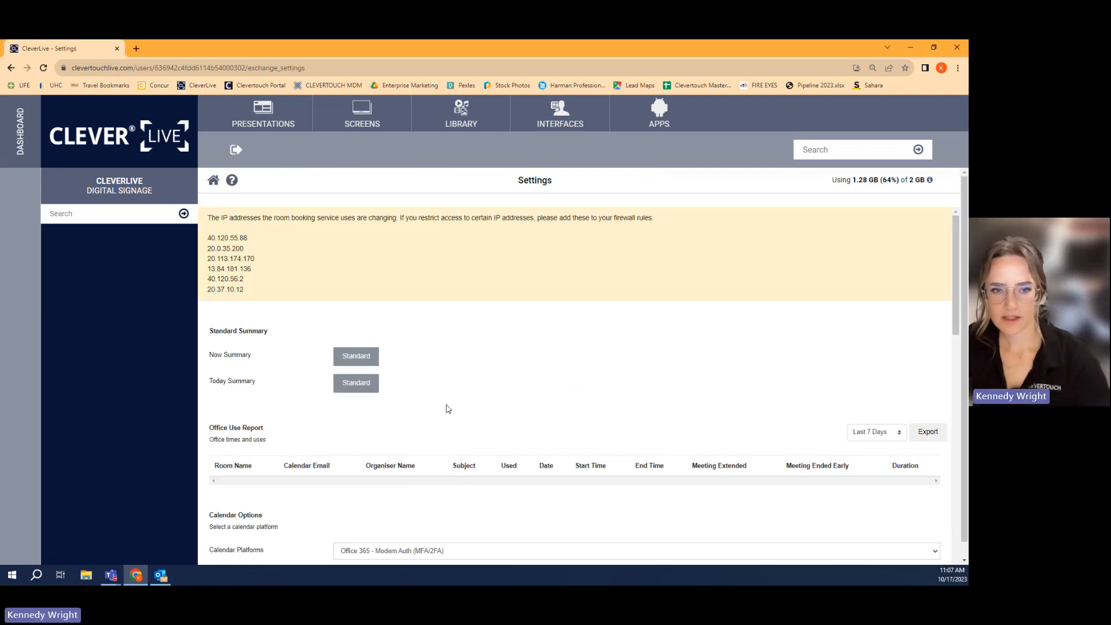
scroll(451, 440, down, 2)
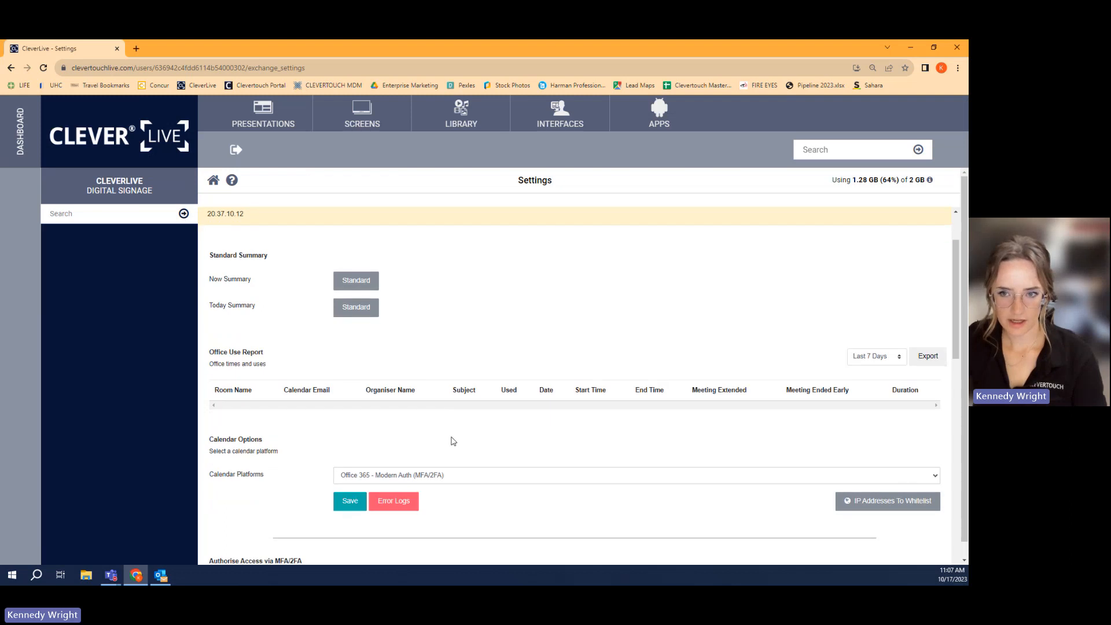
scroll(453, 442, down, 2)
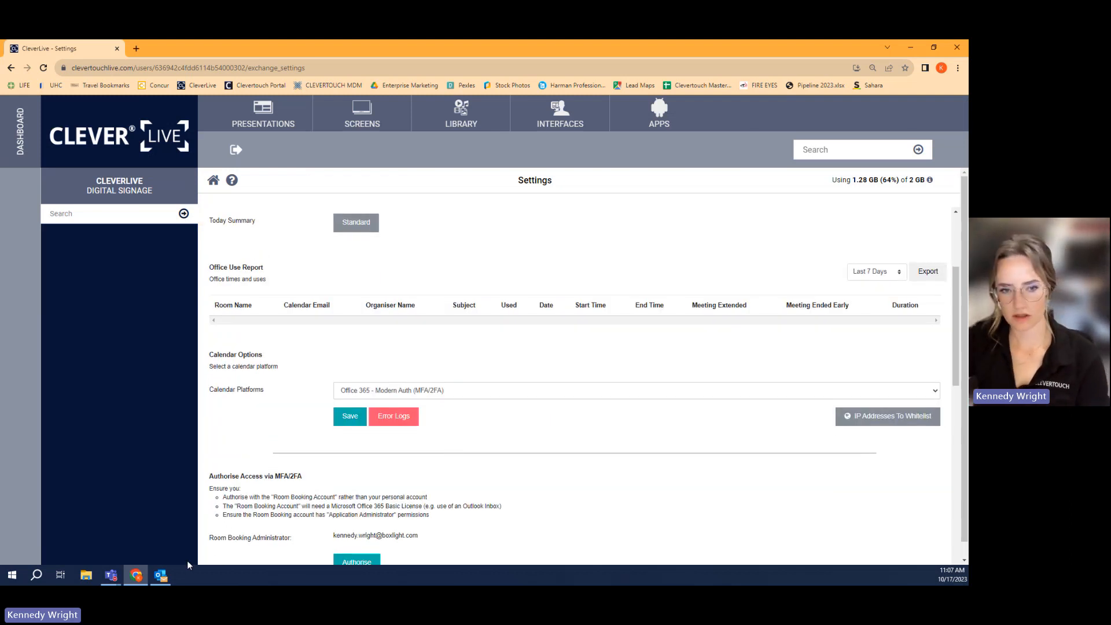
scroll(284, 515, down, 4)
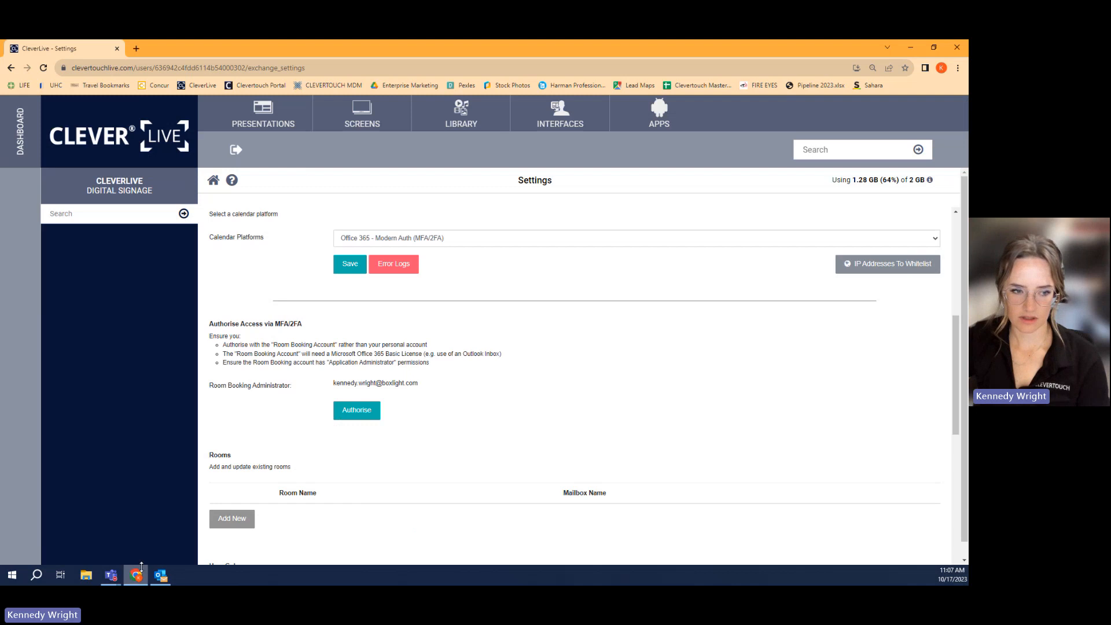
- Switch to Outlook to view the room calendar's week, then return to CleverLive and check the room booking administrator's account
click(162, 577)
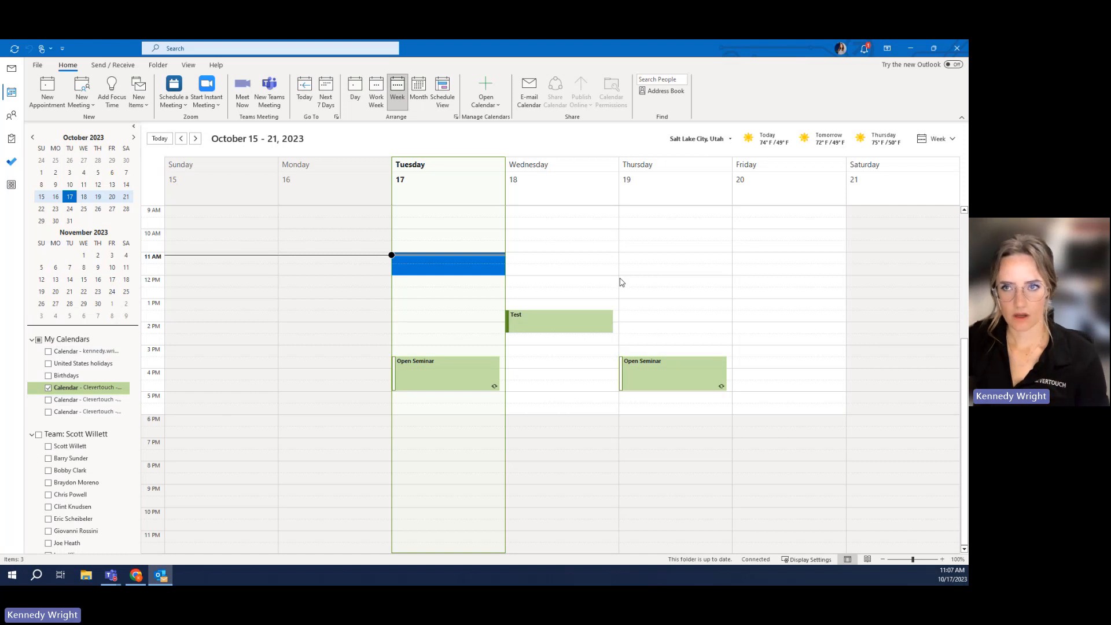
click(911, 51)
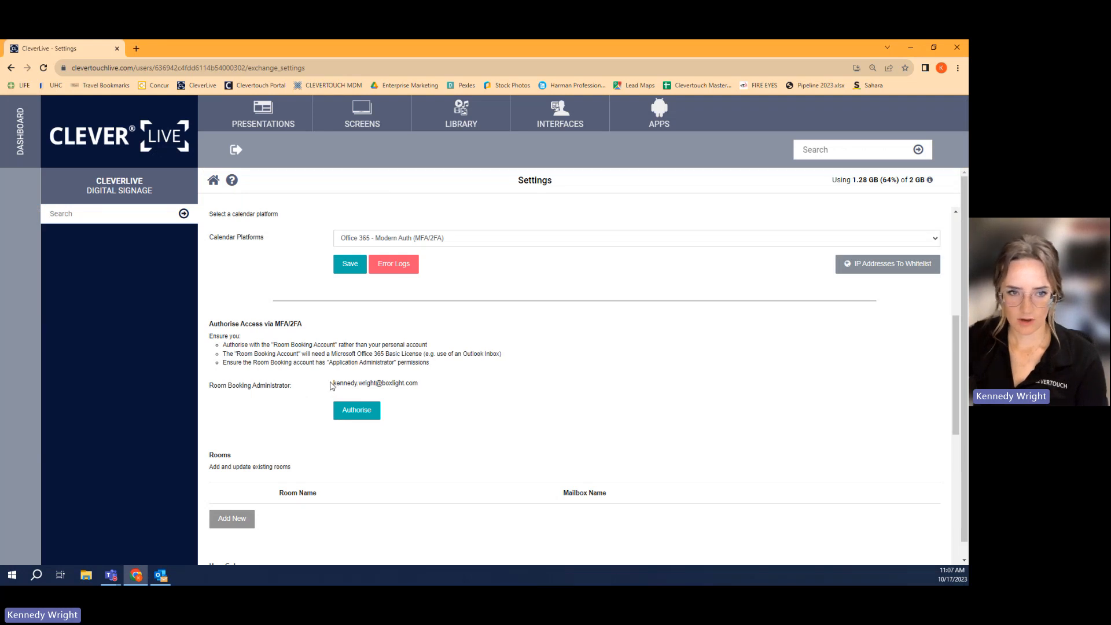
drag(332, 385, 426, 387)
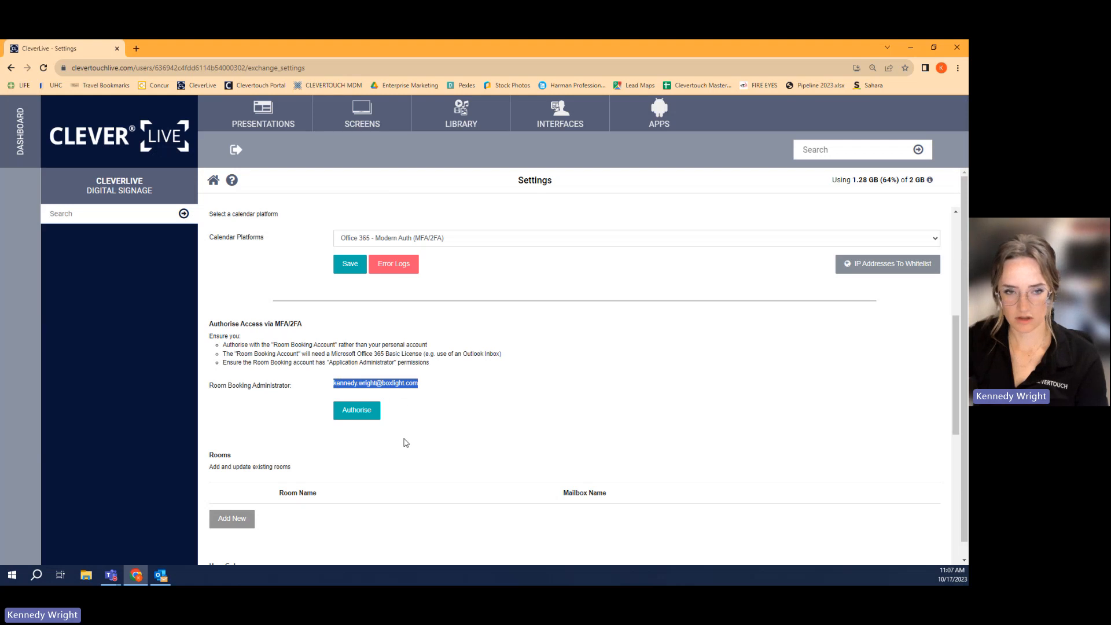
click(434, 457)
- Start a new room named Home Office and fill in its calendar account email
scroll(478, 457, down, 1)
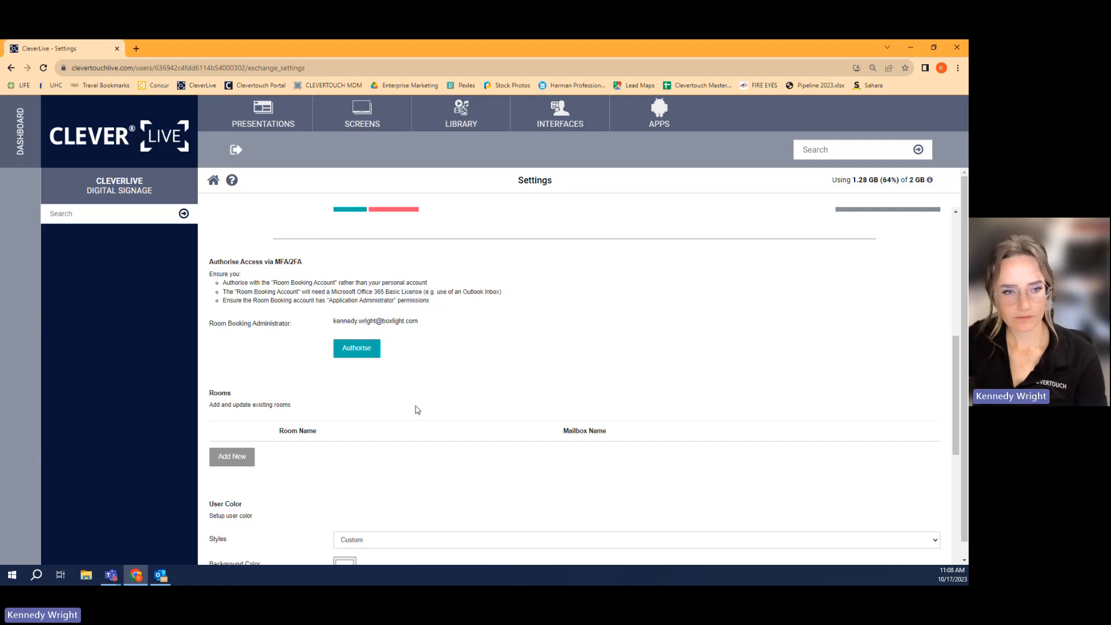
scroll(414, 405, down, 2)
scroll(333, 433, down, 1)
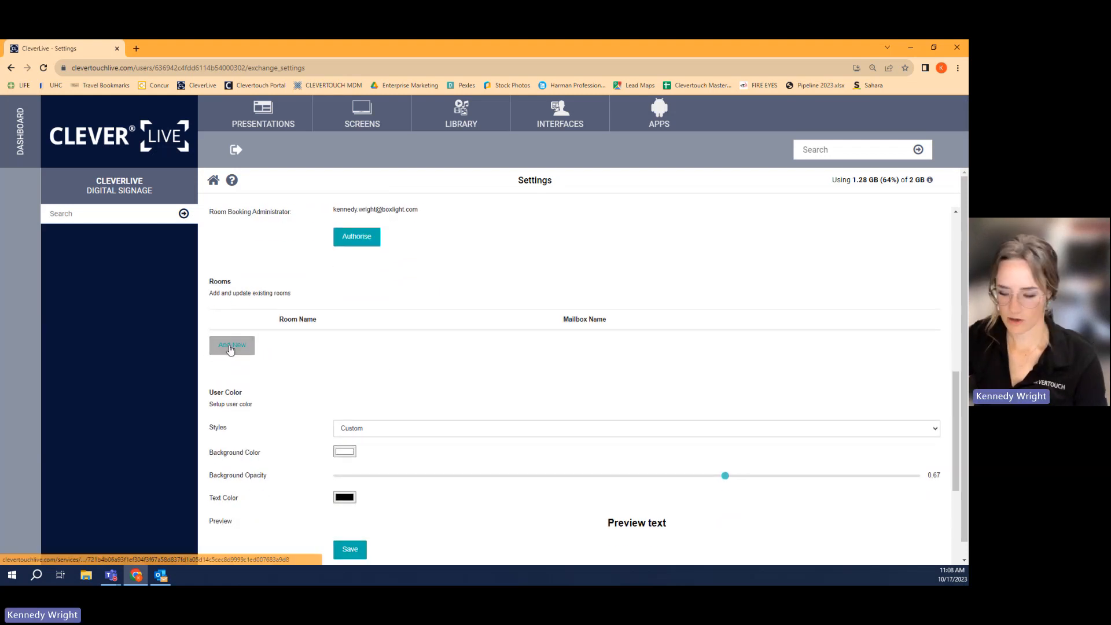
click(231, 347)
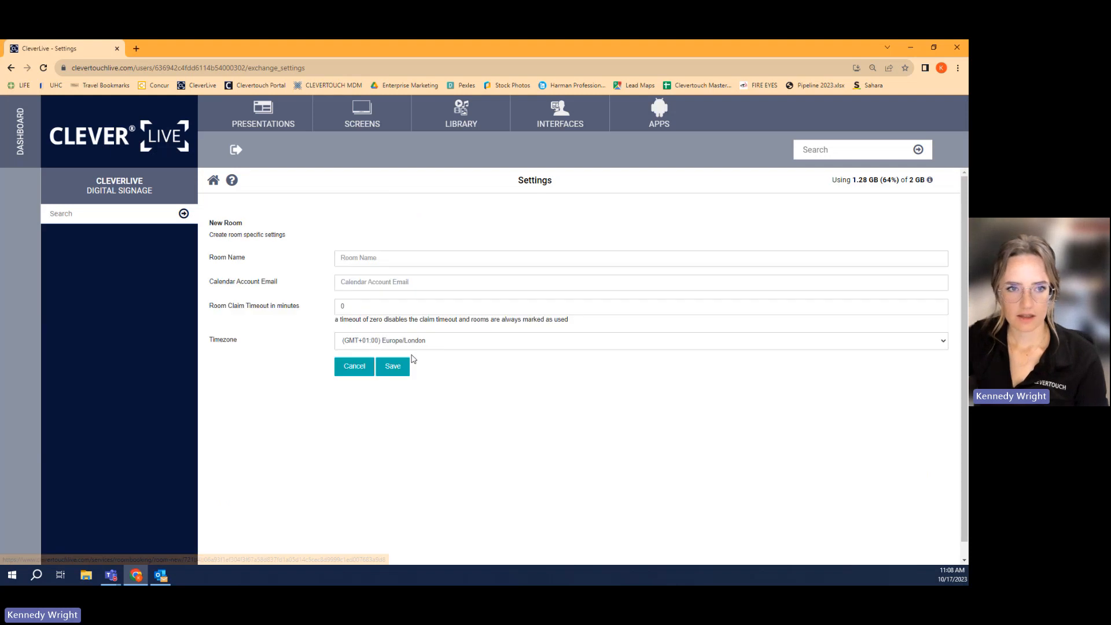
click(363, 258)
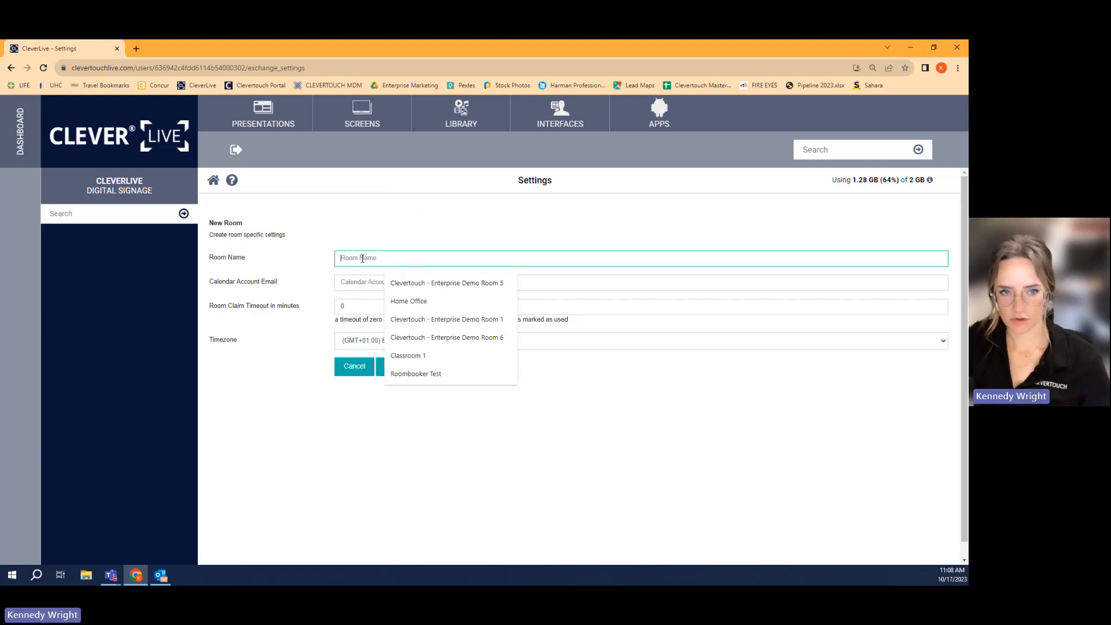
click(410, 301)
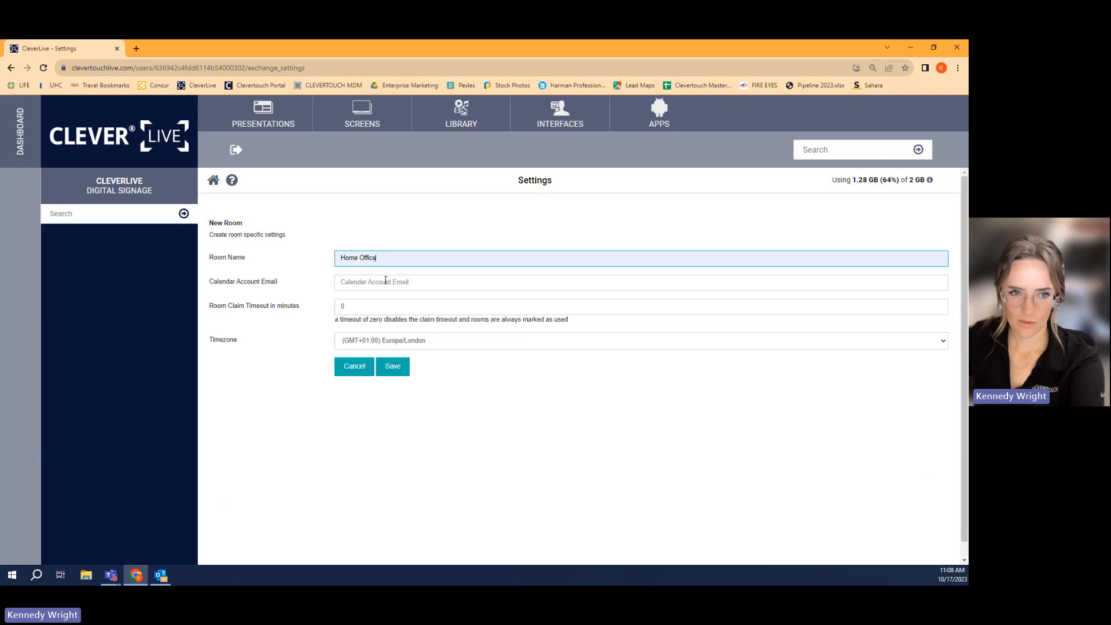
key(Return)
click(386, 280)
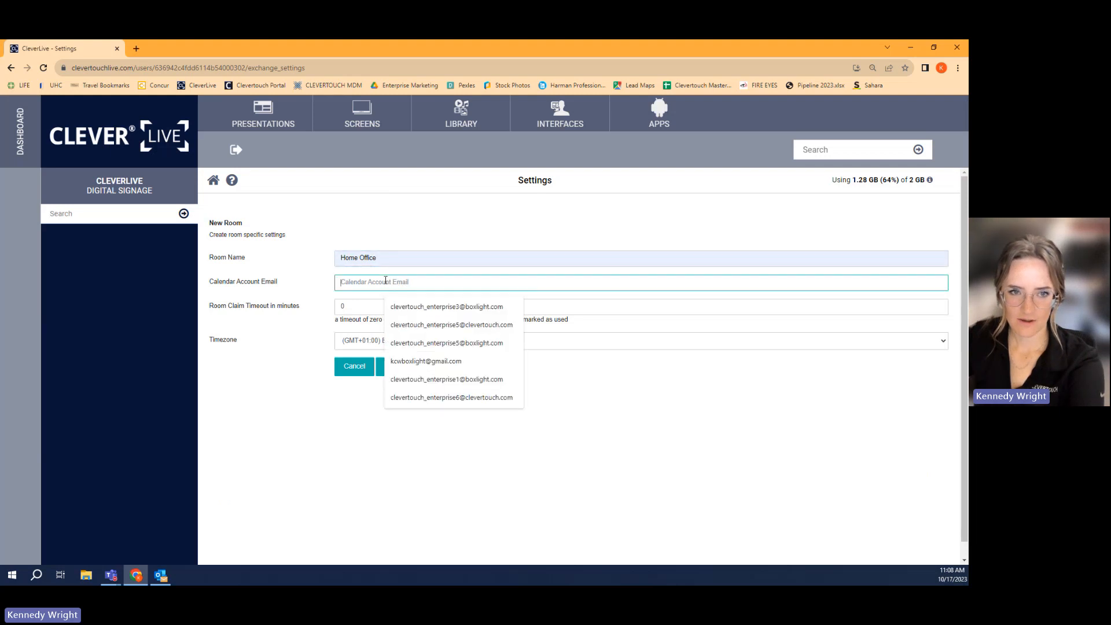
click(459, 312)
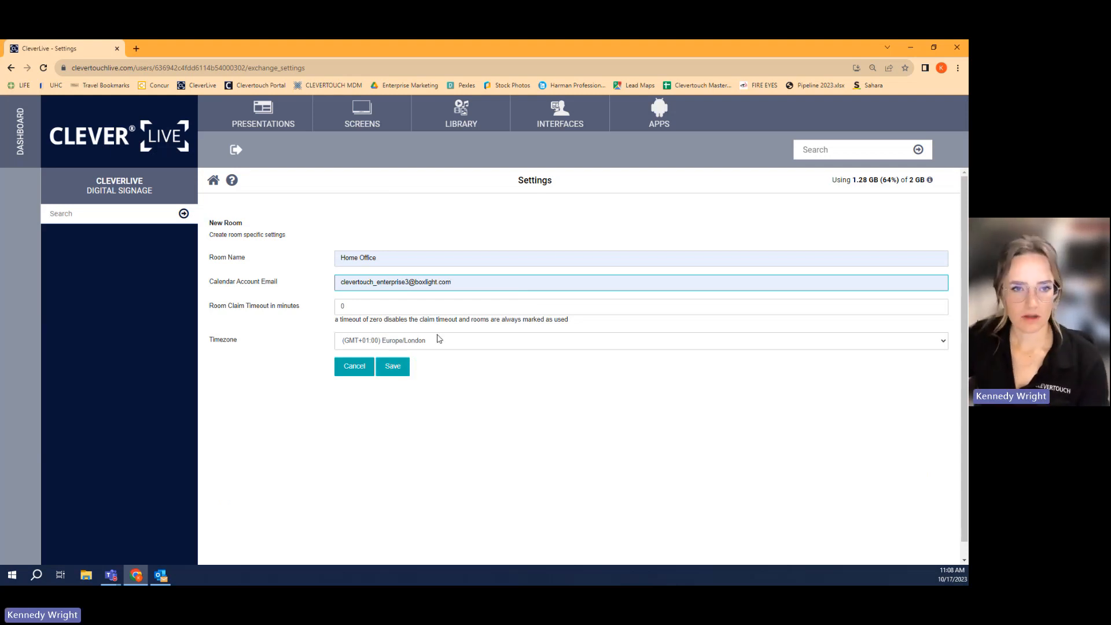
- Set the new room's timezone to (GMT-07:00) MST and save the room
click(384, 340)
scroll(398, 412, up, 3)
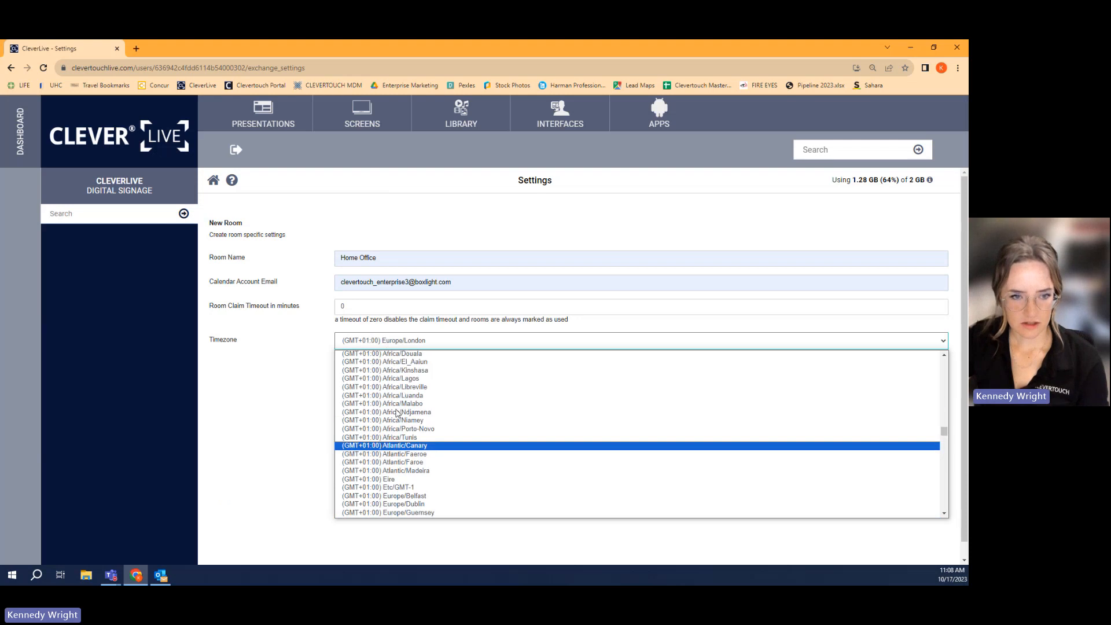
scroll(397, 413, up, 12)
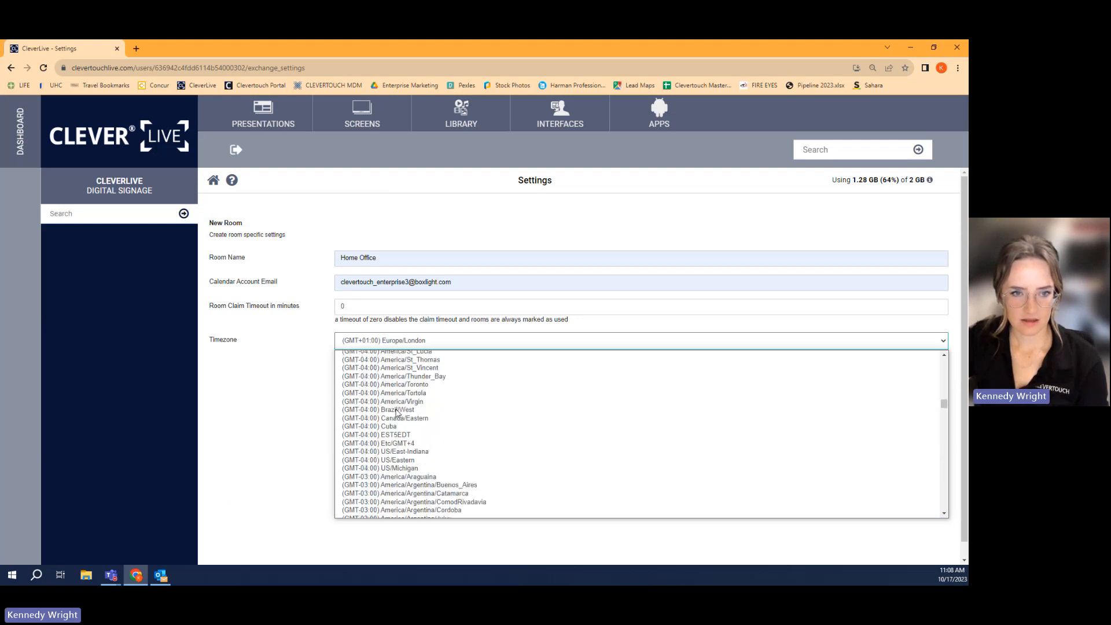
scroll(397, 412, up, 12)
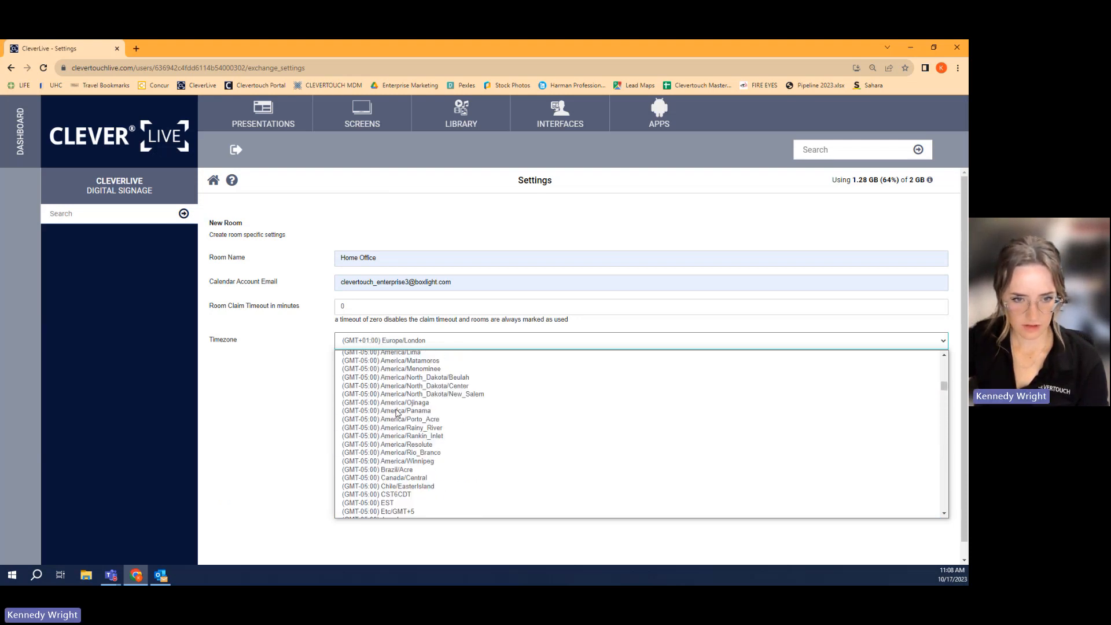
scroll(397, 413, up, 12)
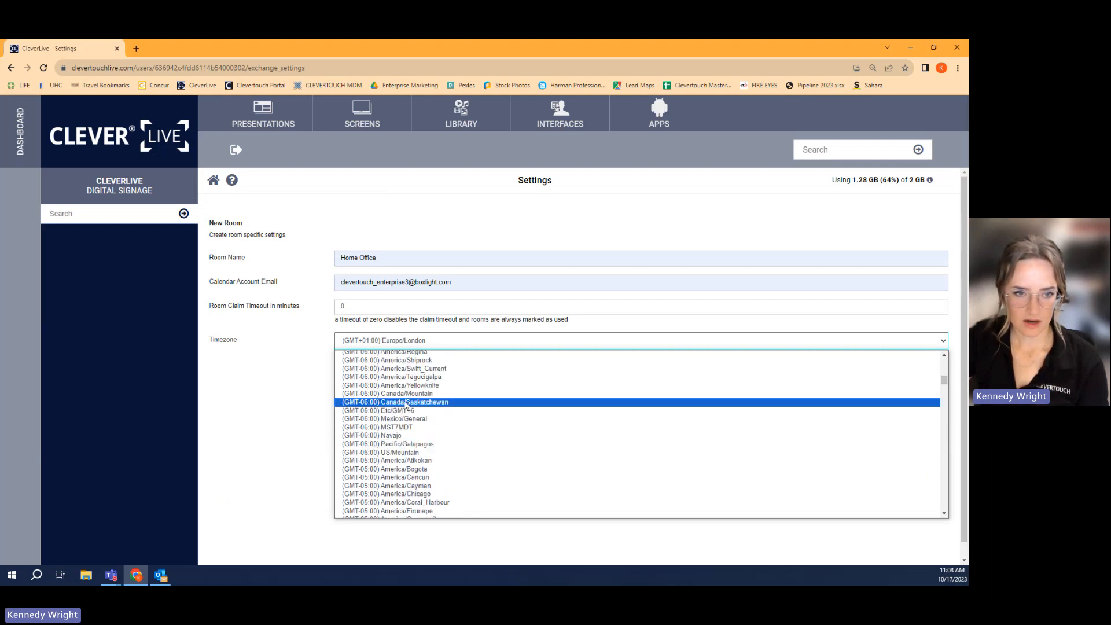
scroll(407, 404, up, 5)
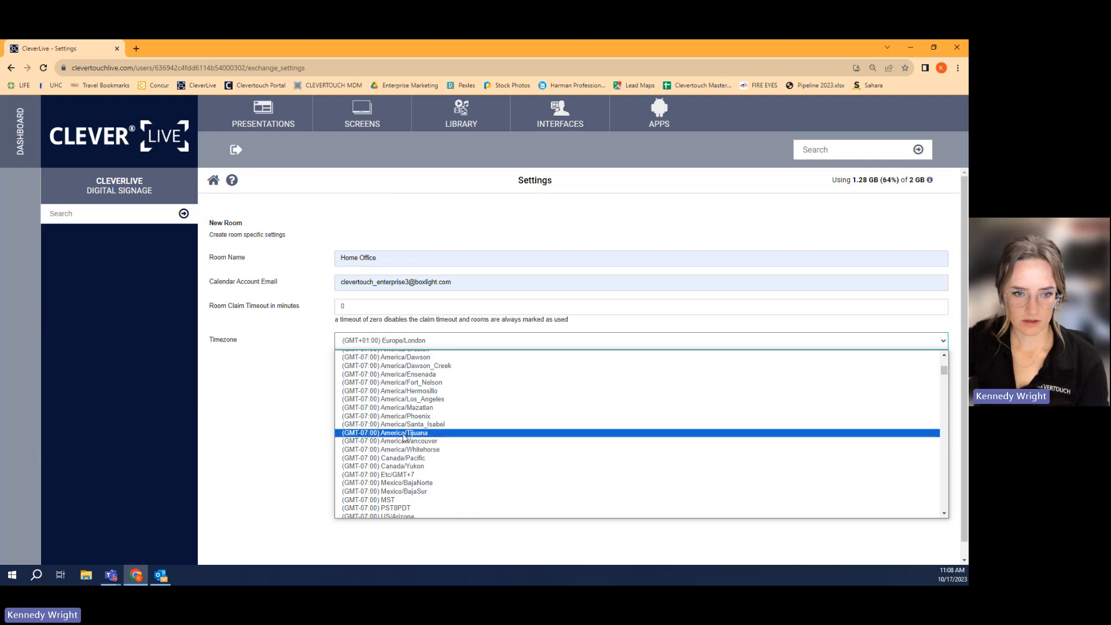
click(397, 501)
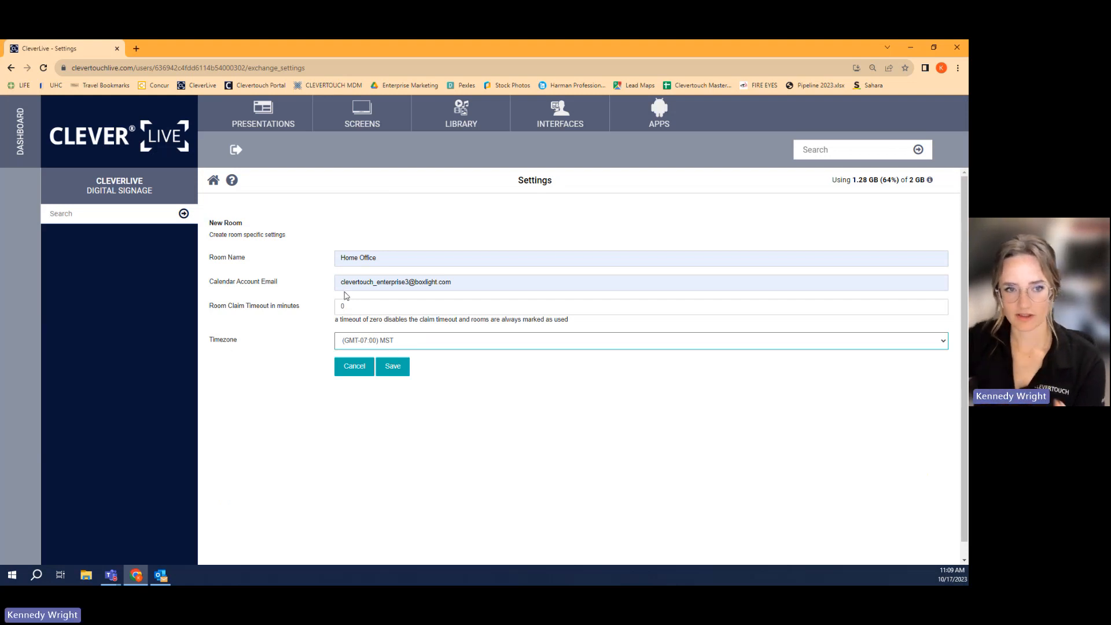
click(393, 368)
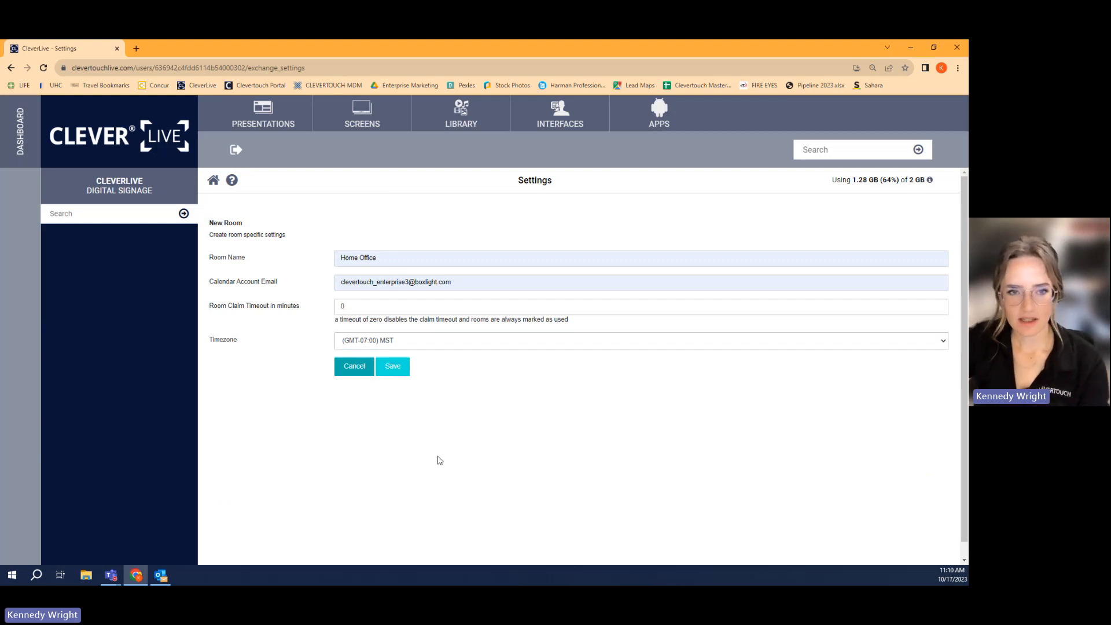
click(396, 374)
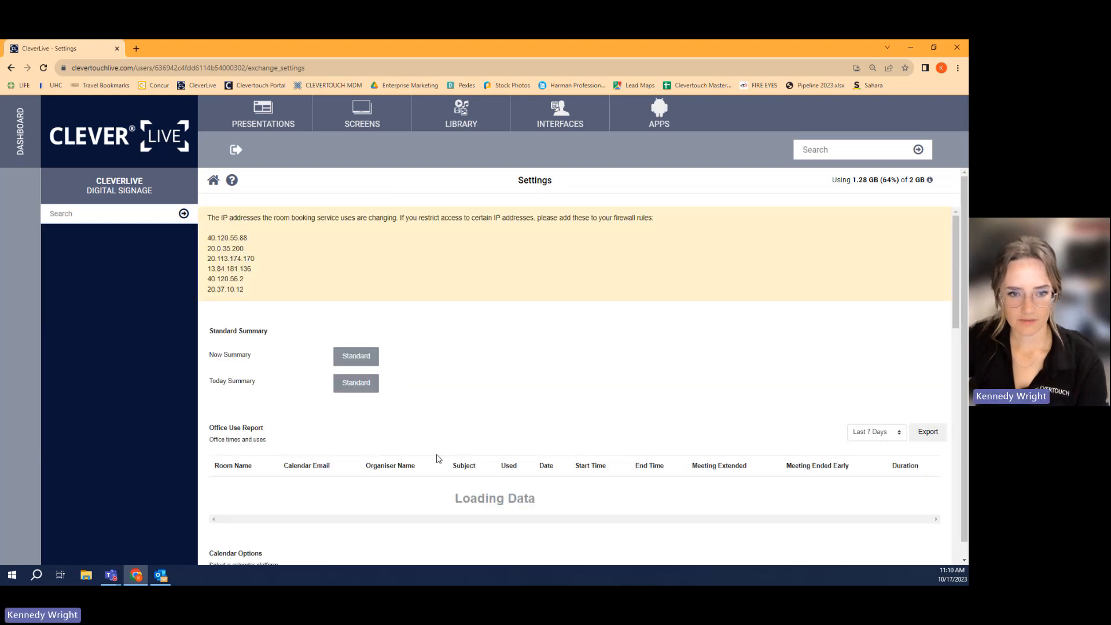
- Examine the rooms list, user color options and summary settings on the room booking page
scroll(438, 458, down, 3)
scroll(438, 458, down, 2)
scroll(438, 458, down, 4)
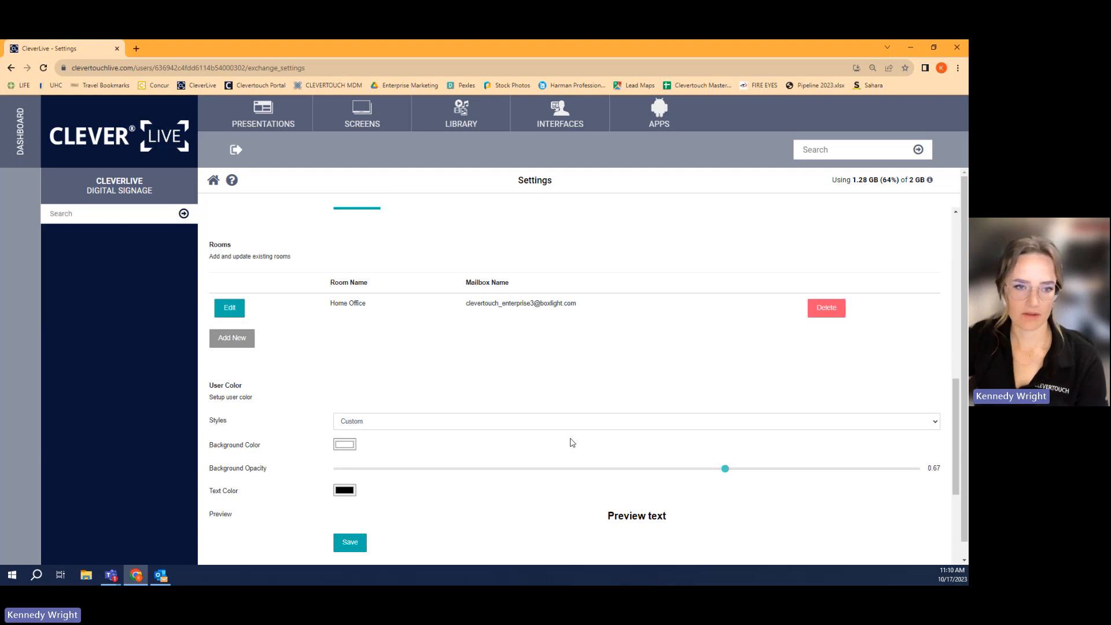
scroll(570, 424, down, 4)
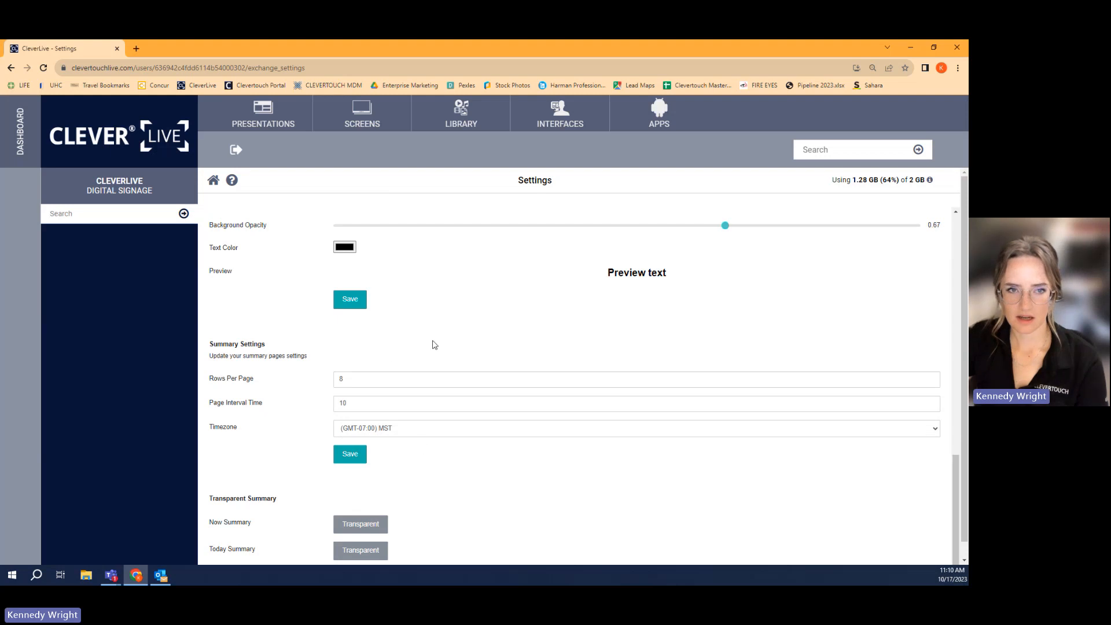
- Review the remaining room booking settings and browse the existing Clevertouch Live Rooms interfaces
scroll(434, 345, up, 4)
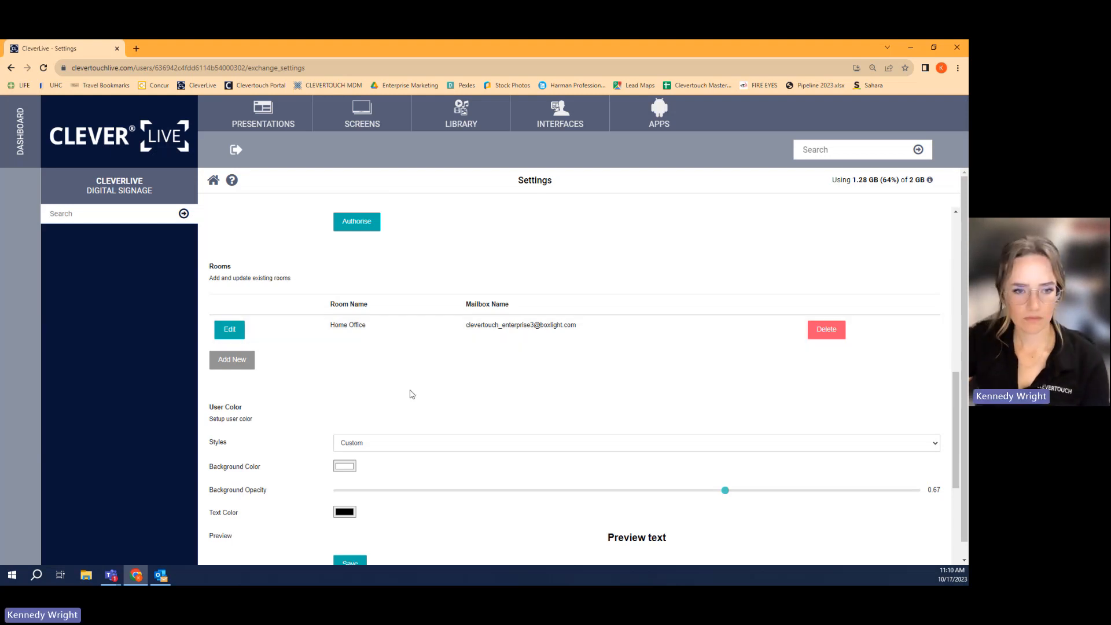
scroll(413, 429, down, 5)
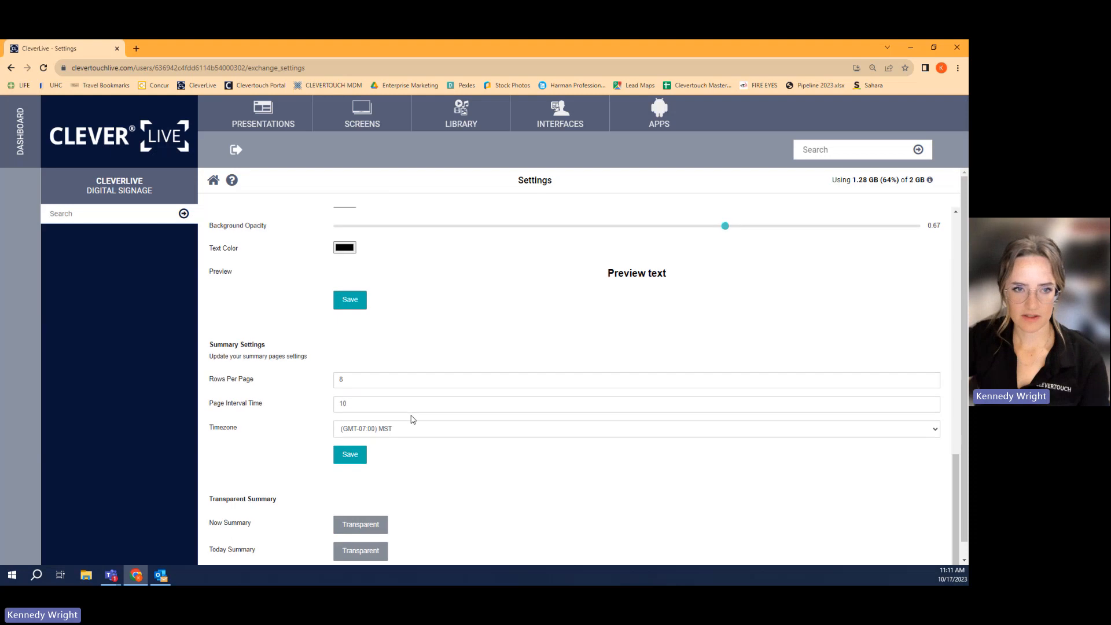
scroll(411, 418, down, 15)
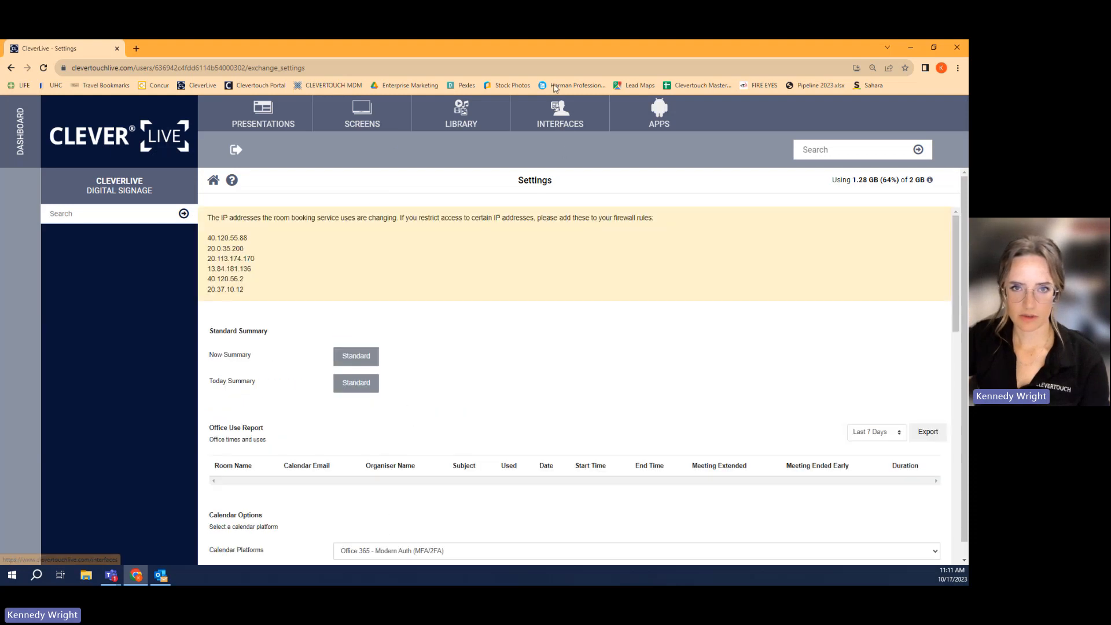
click(555, 112)
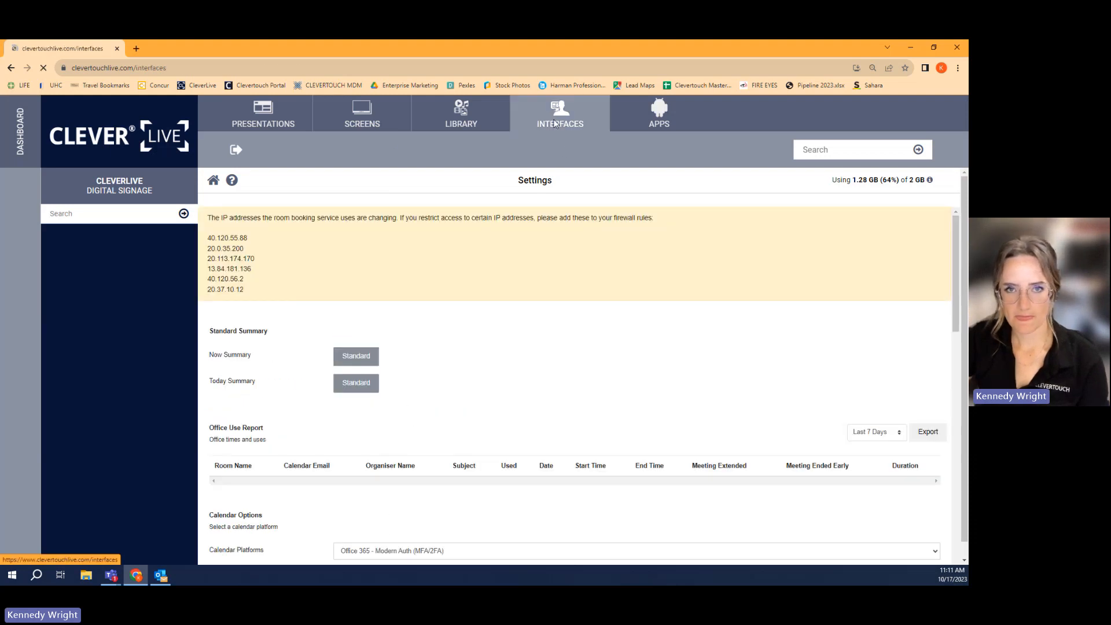
click(411, 269)
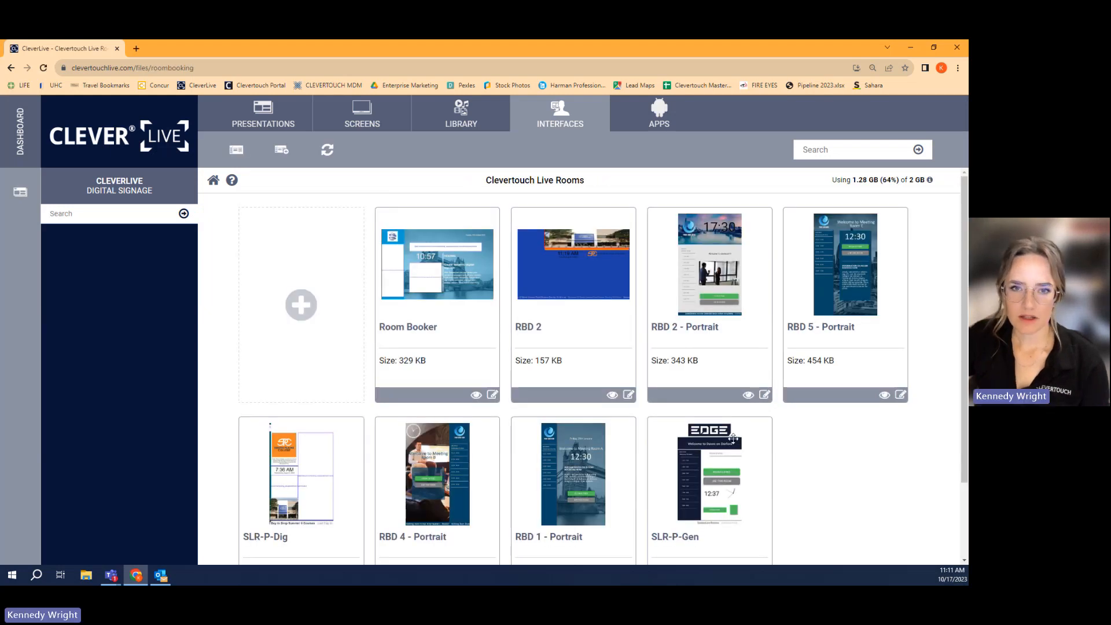
scroll(510, 503, down, 2)
scroll(511, 504, up, 2)
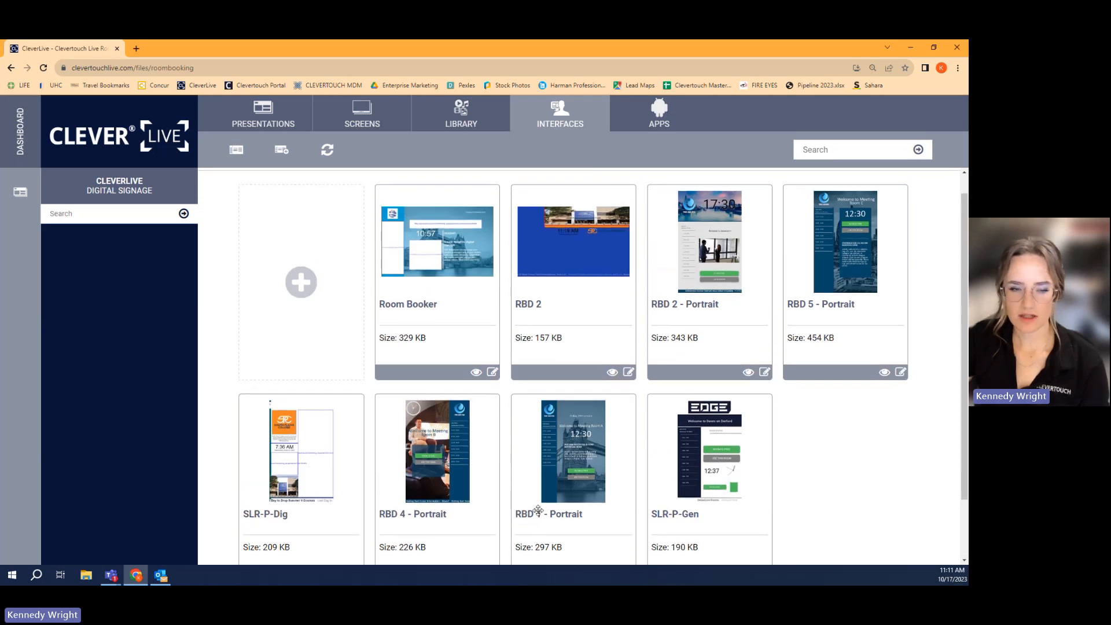
scroll(512, 465, down, 1)
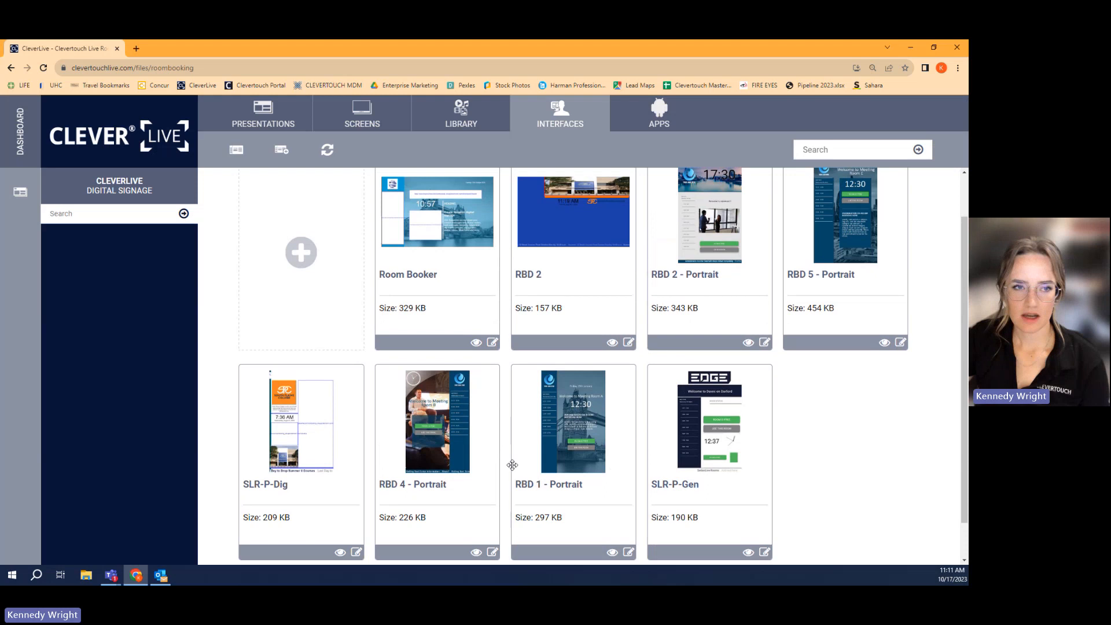
- Choose the SLR-3 template from the second page of the room booking template gallery for import
click(300, 255)
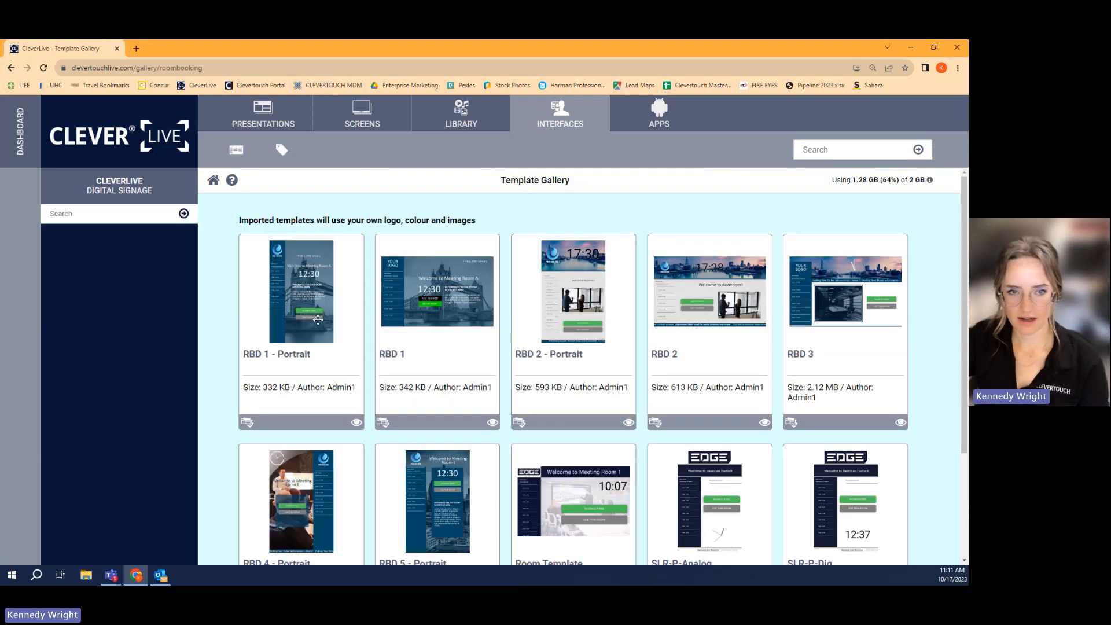
scroll(242, 501, down, 5)
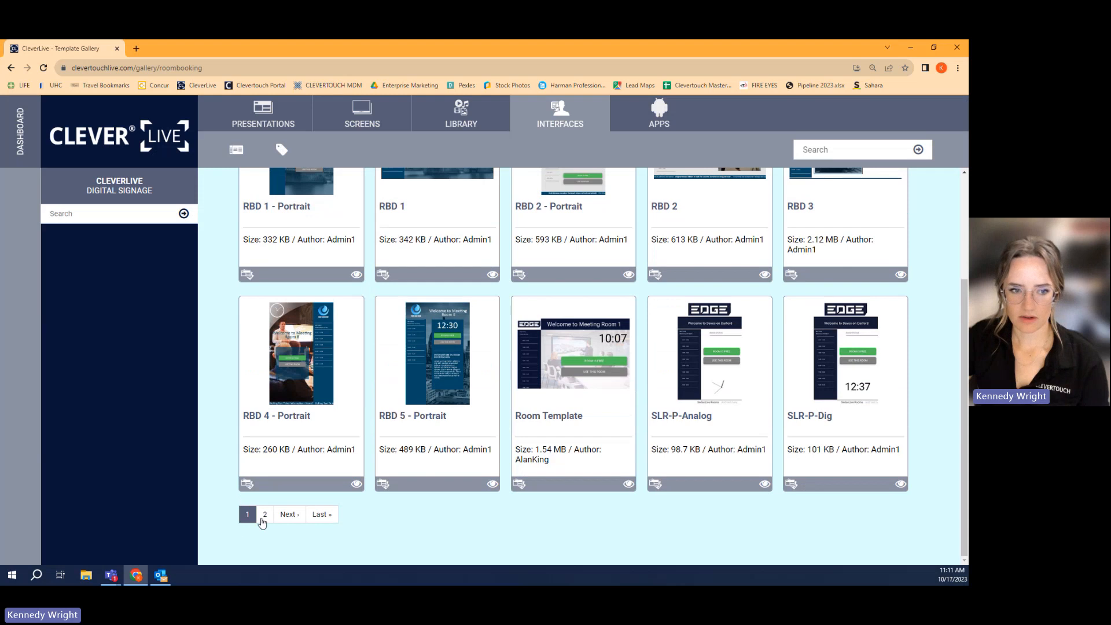
click(264, 517)
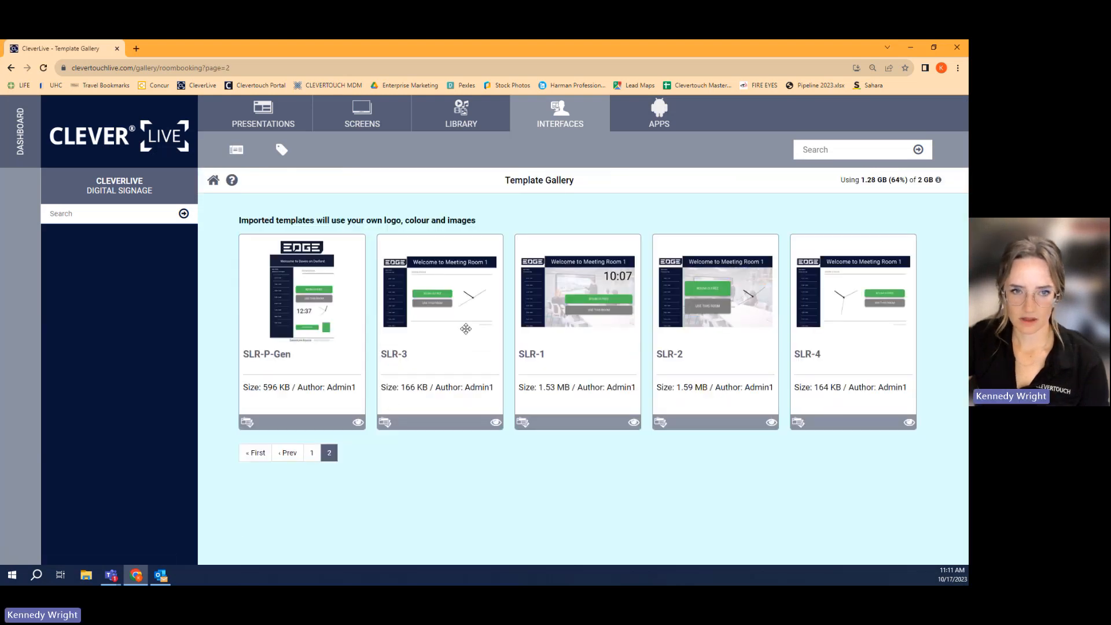
click(435, 284)
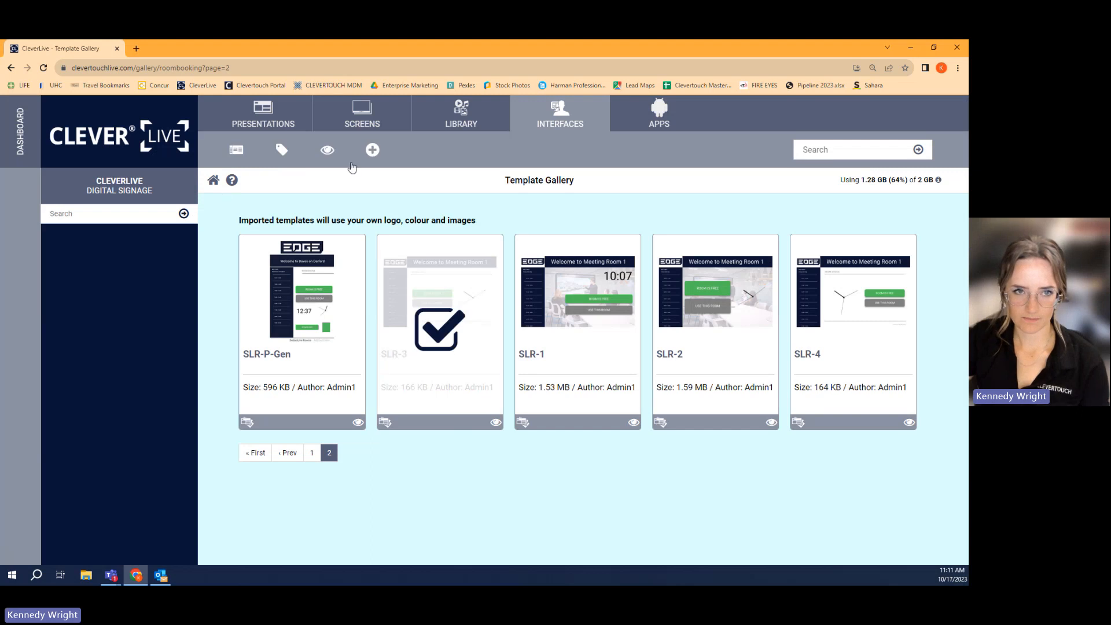
click(372, 149)
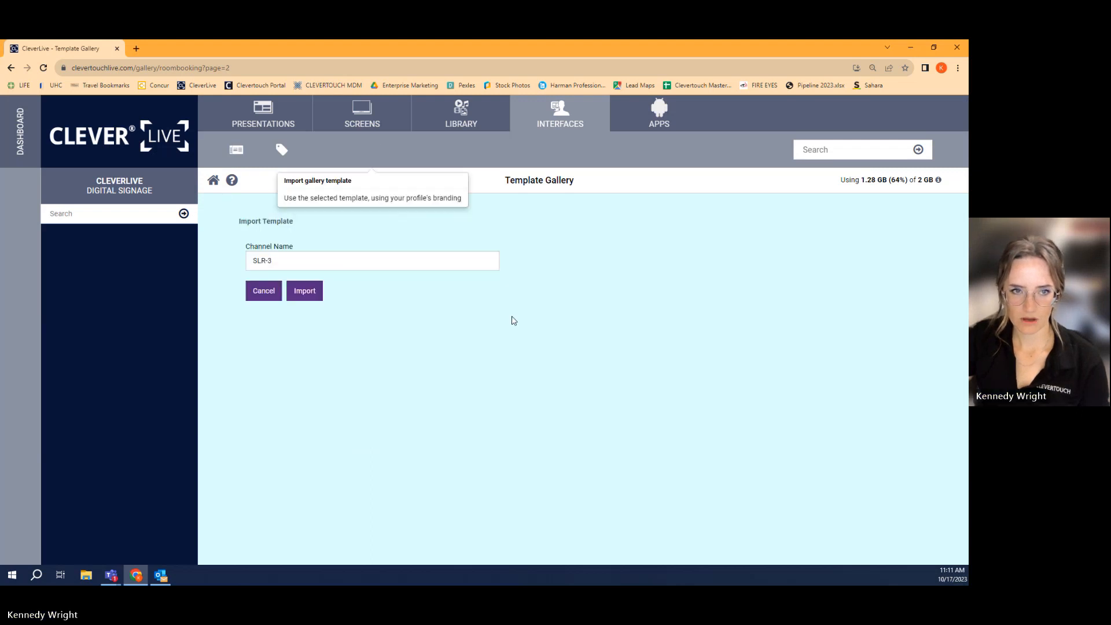
- Set the template's channel name to Home Office and import it
click(357, 260)
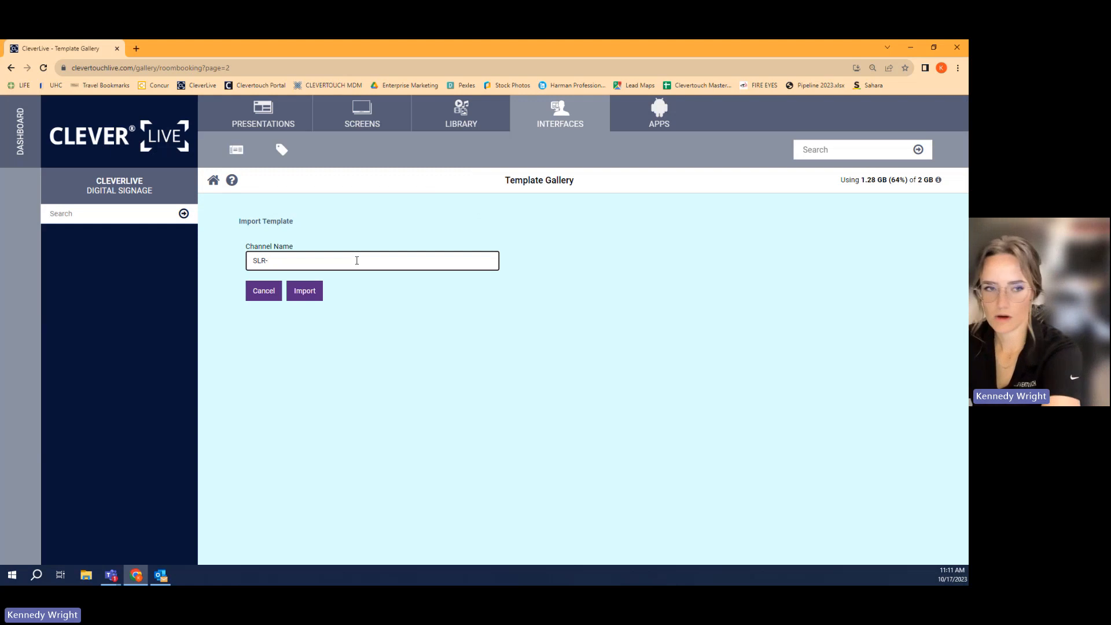
key(BackSpace)
key(BackSpace)
key(BackSpace)
key(BackSpace)
text(Home Off)
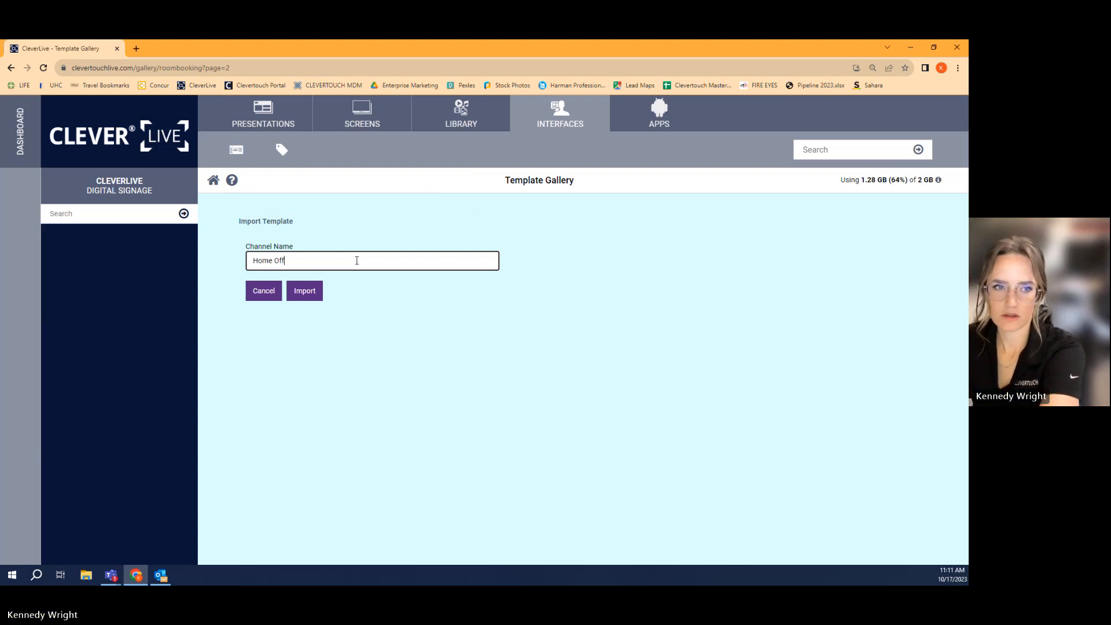
text(ice)
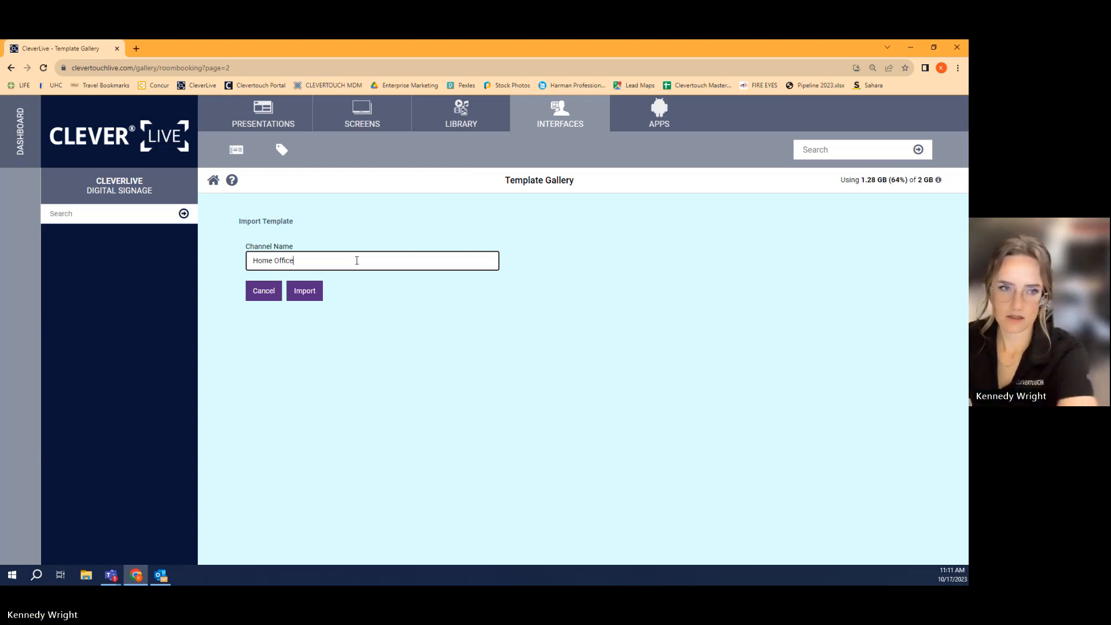
click(303, 291)
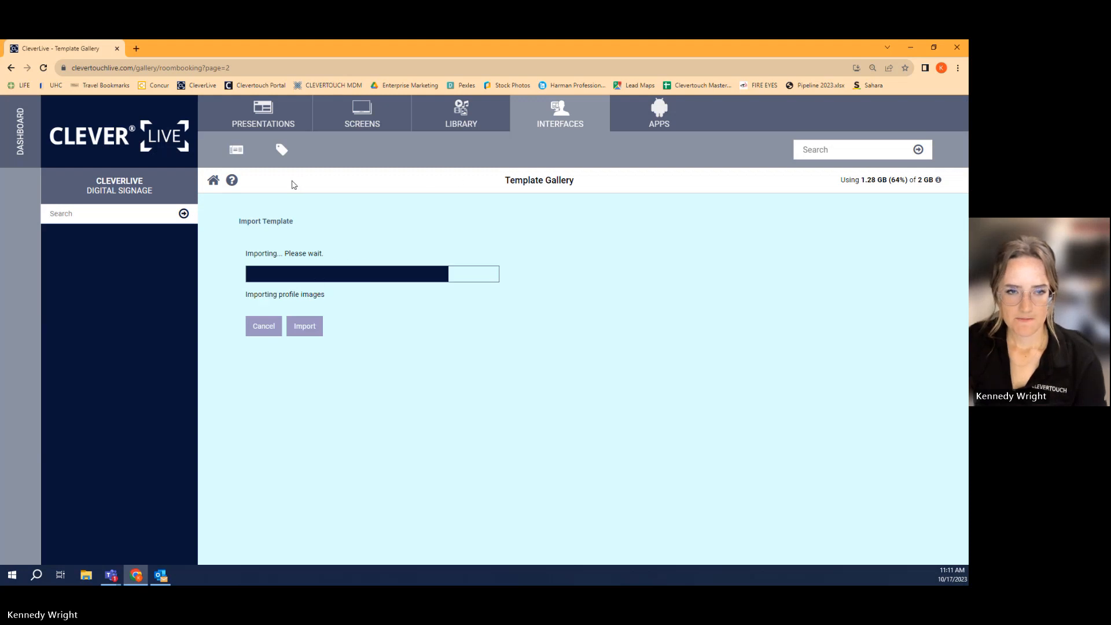
- Open the imported Home Office interface from Clevertouch Live Rooms and unlock its layout for editing
click(236, 155)
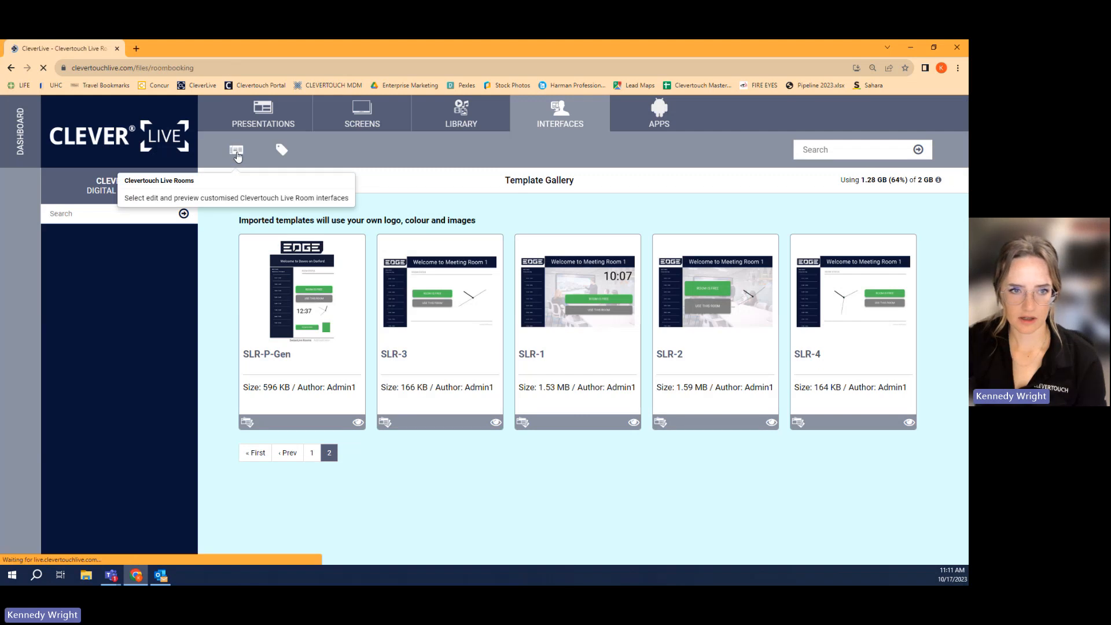
scroll(550, 489, down, 2)
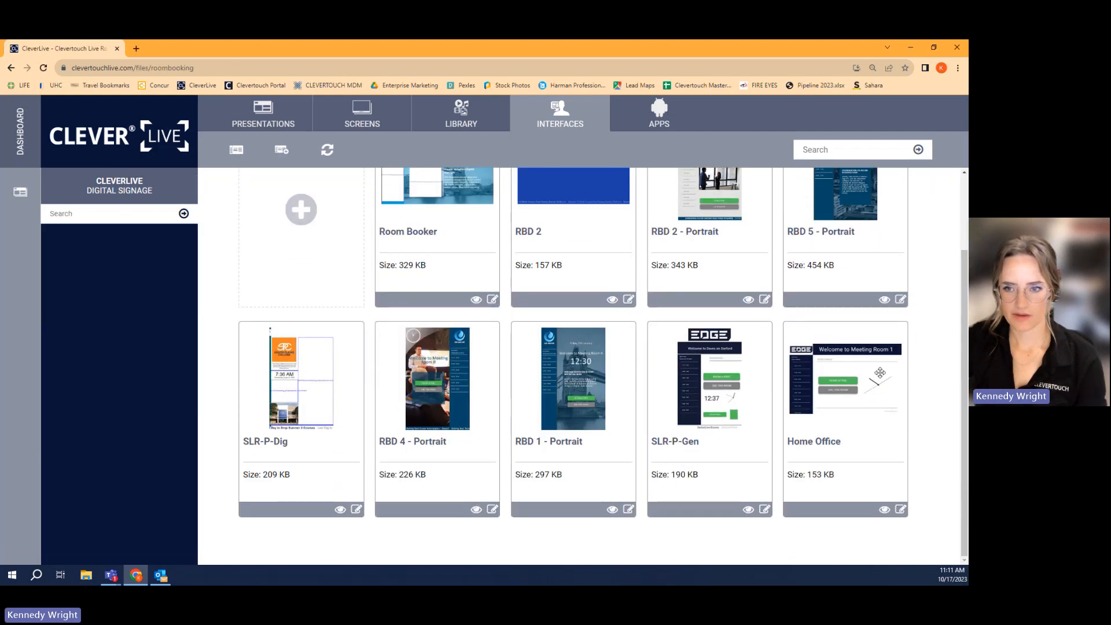
click(901, 510)
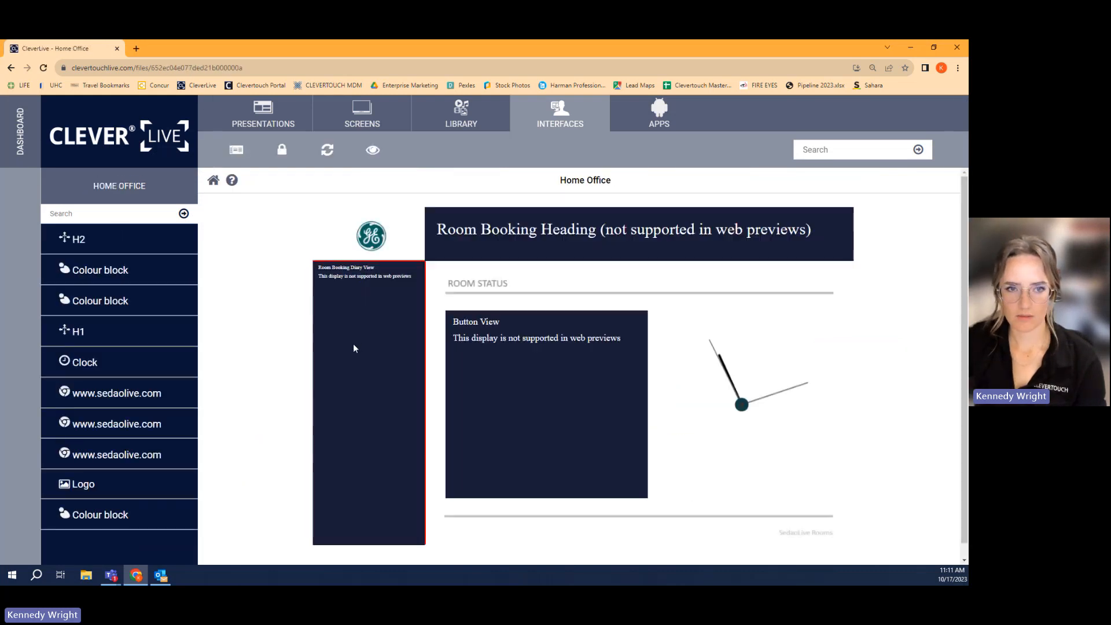
click(284, 152)
scroll(494, 446, down, 1)
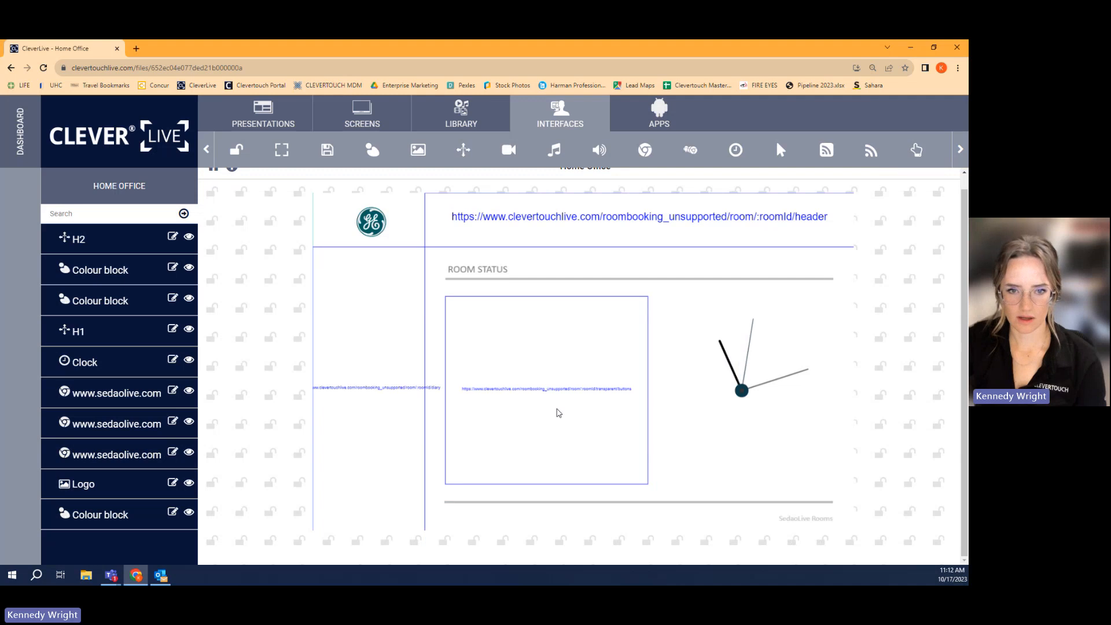
- Inspect the settings of the room button web zone and the analog clock, closing both without saving
click(556, 411)
scroll(365, 431, down, 1)
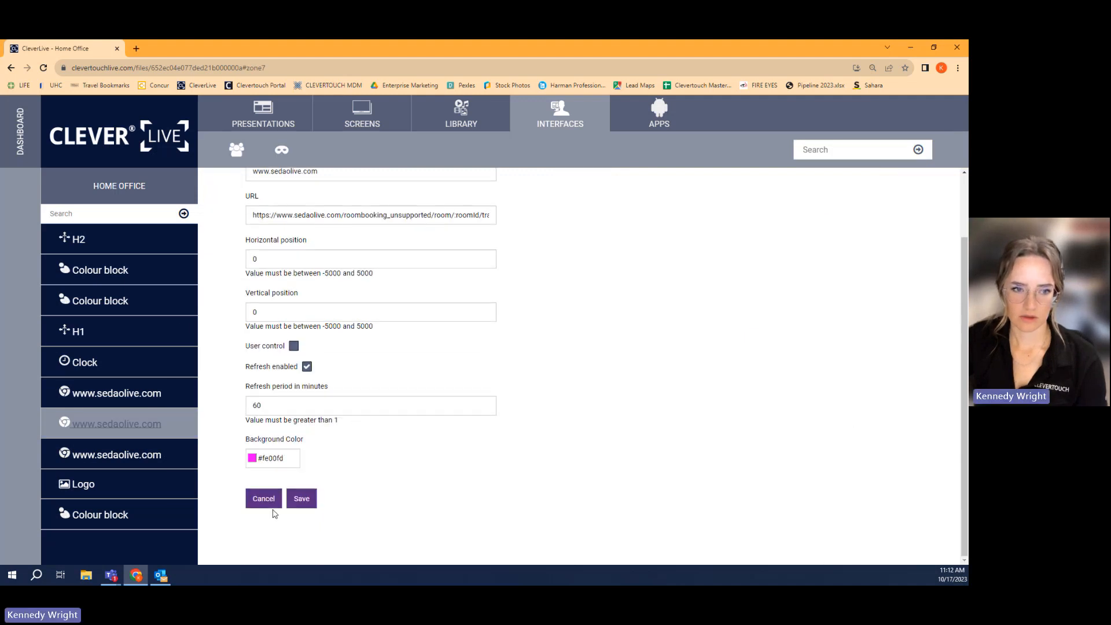
click(264, 499)
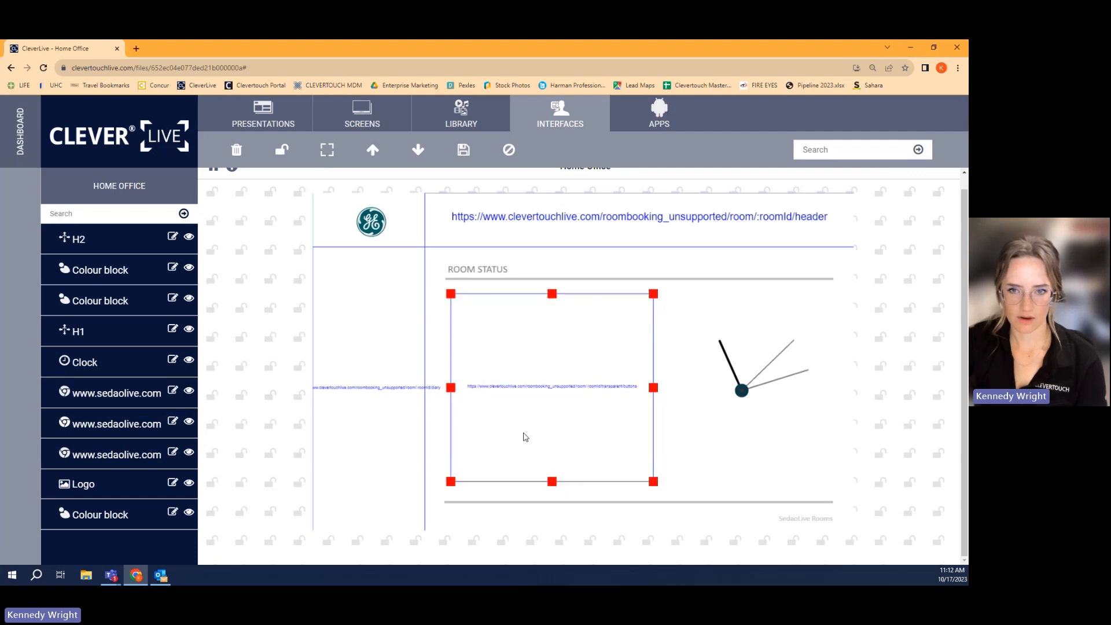
click(754, 395)
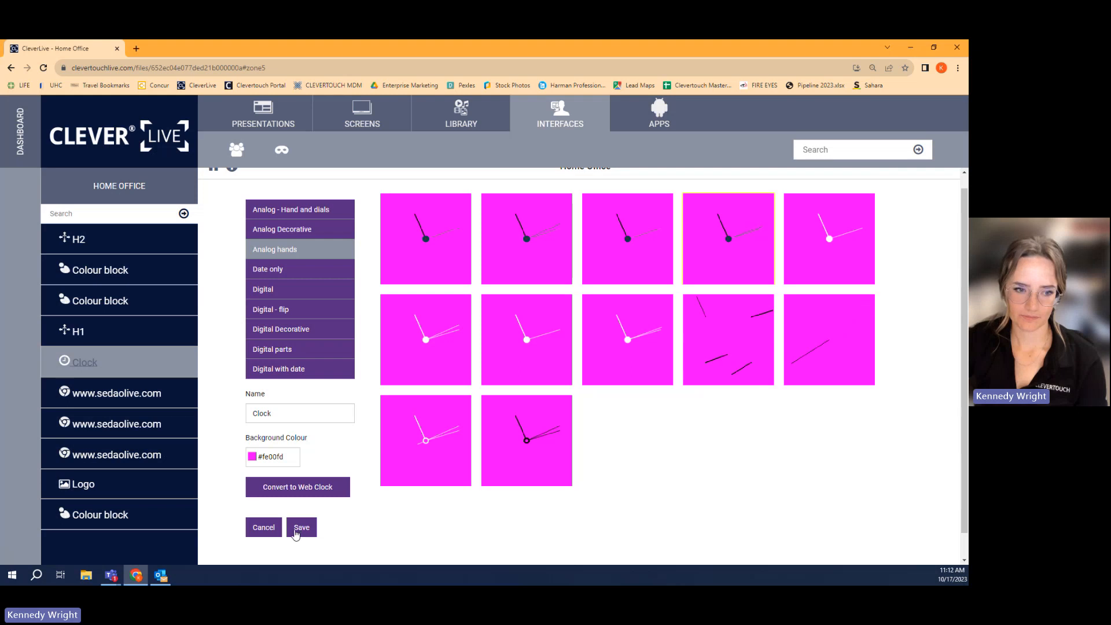
click(265, 528)
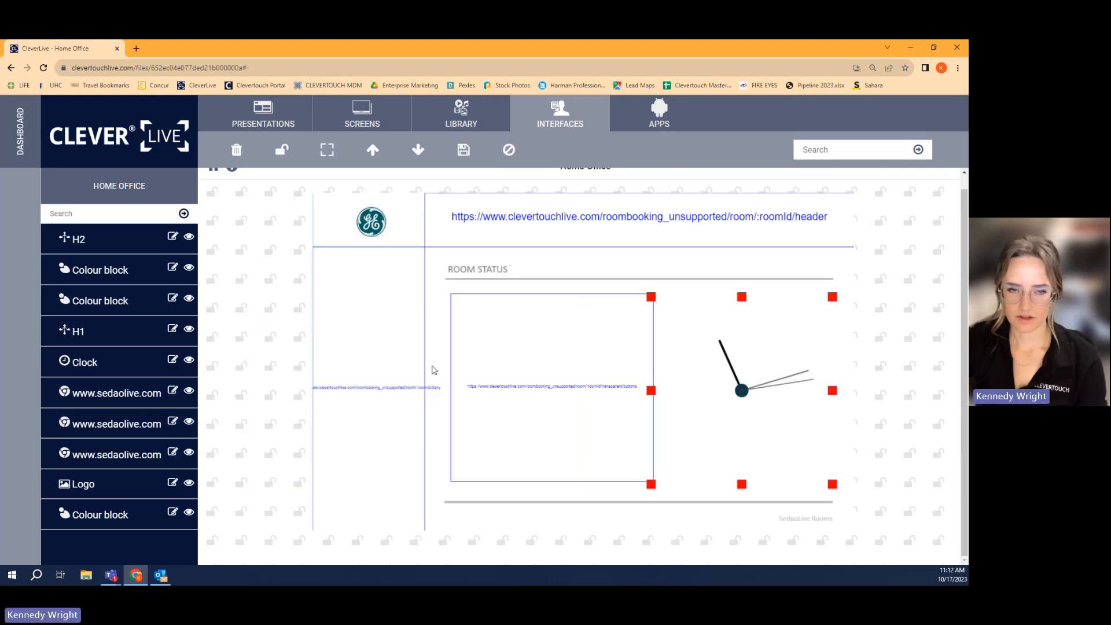
scroll(433, 365, up, 1)
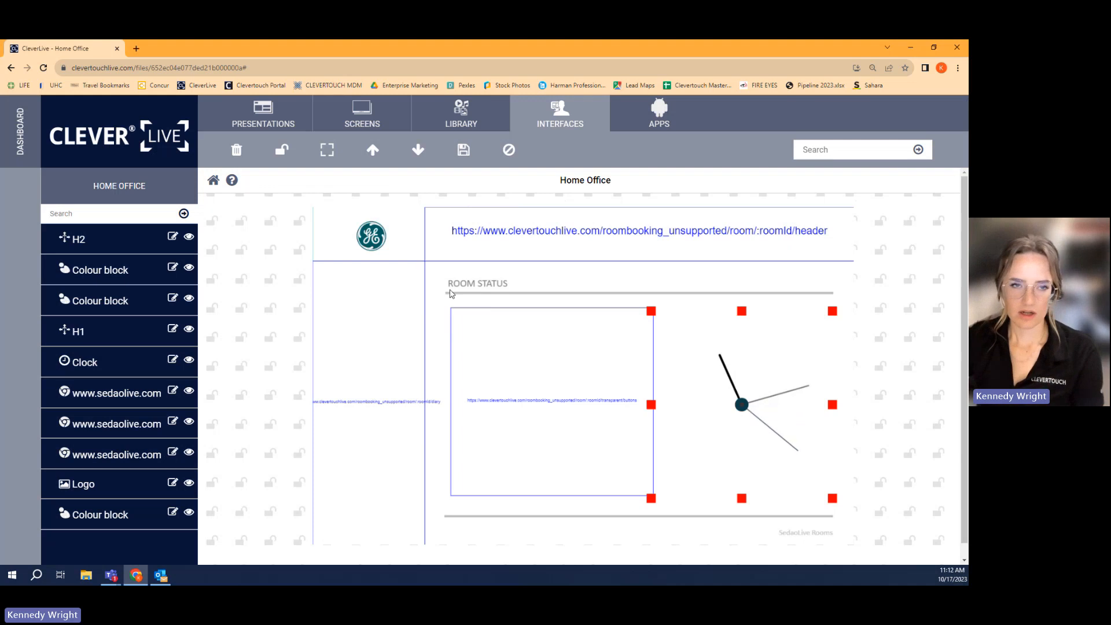
- Select the logo zone, save the layout positions and lock the Home Office interface
click(374, 239)
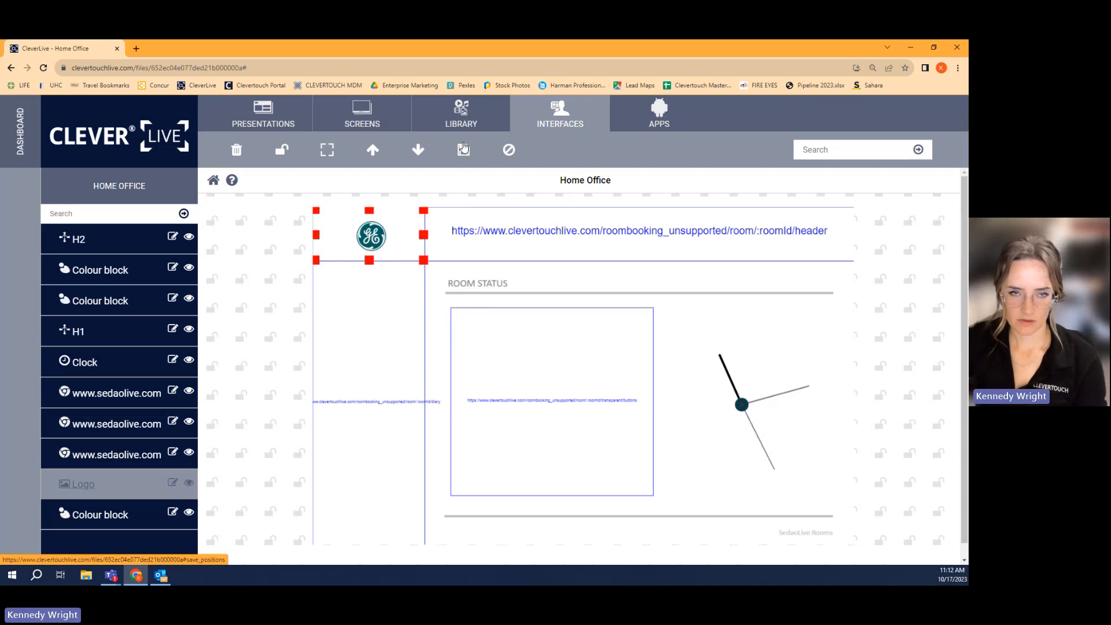
click(466, 155)
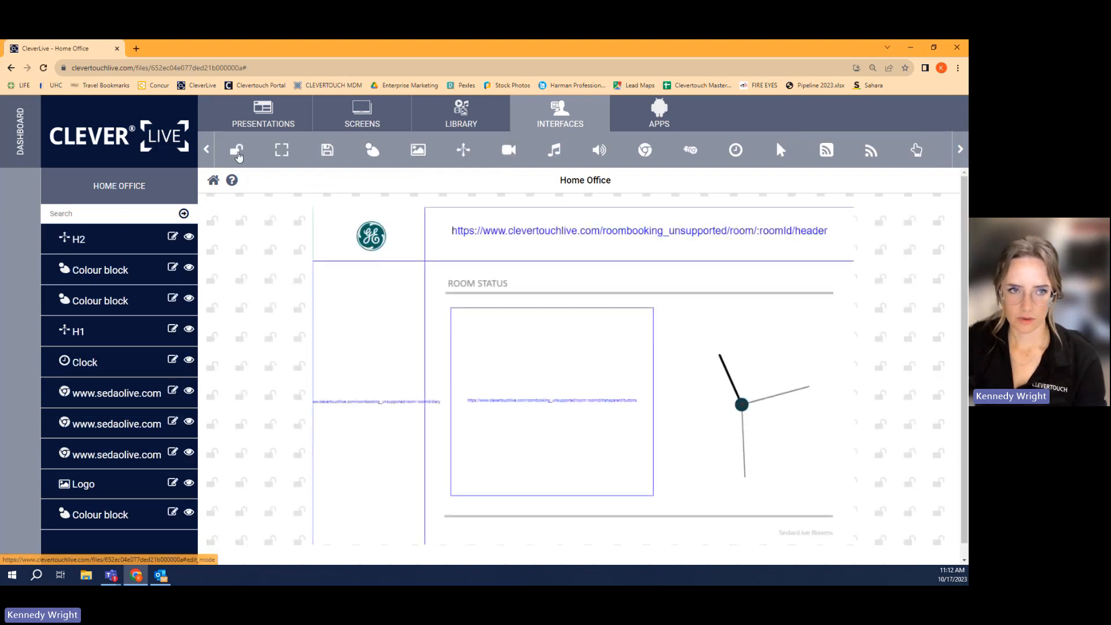
click(236, 150)
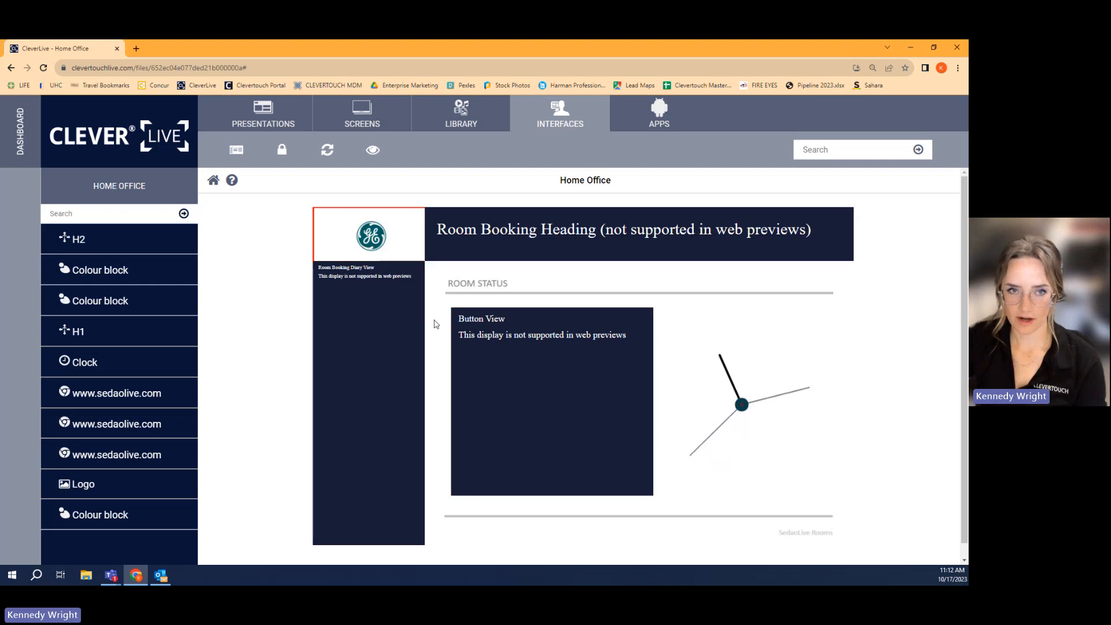
- In the Room Booking screen's room booking settings, set both the room and the room booking presentation to Home Office
click(349, 116)
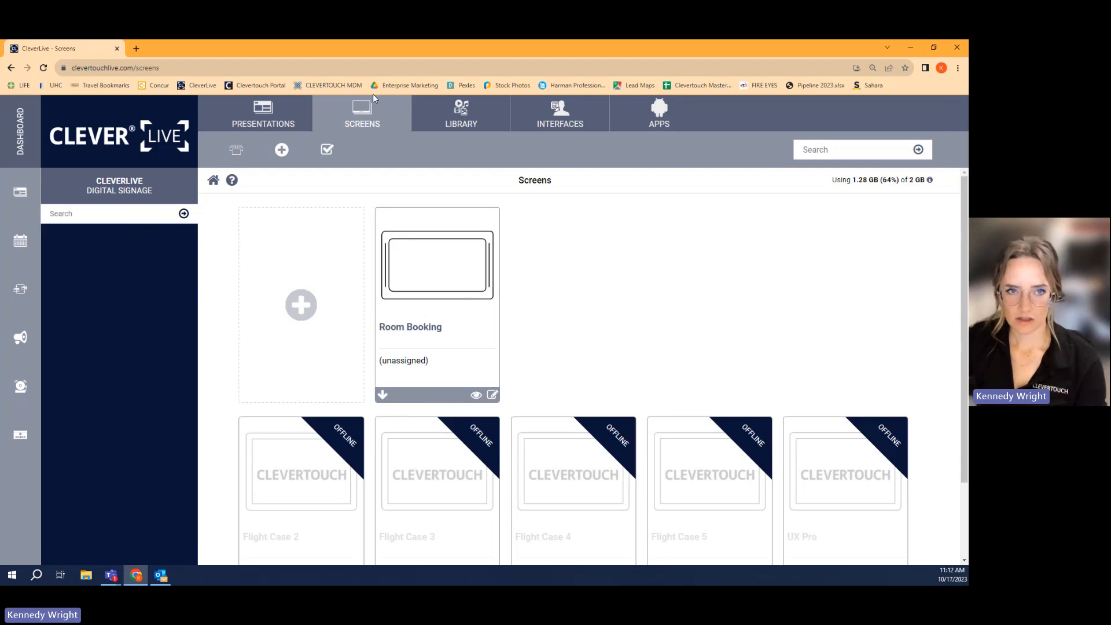
click(492, 396)
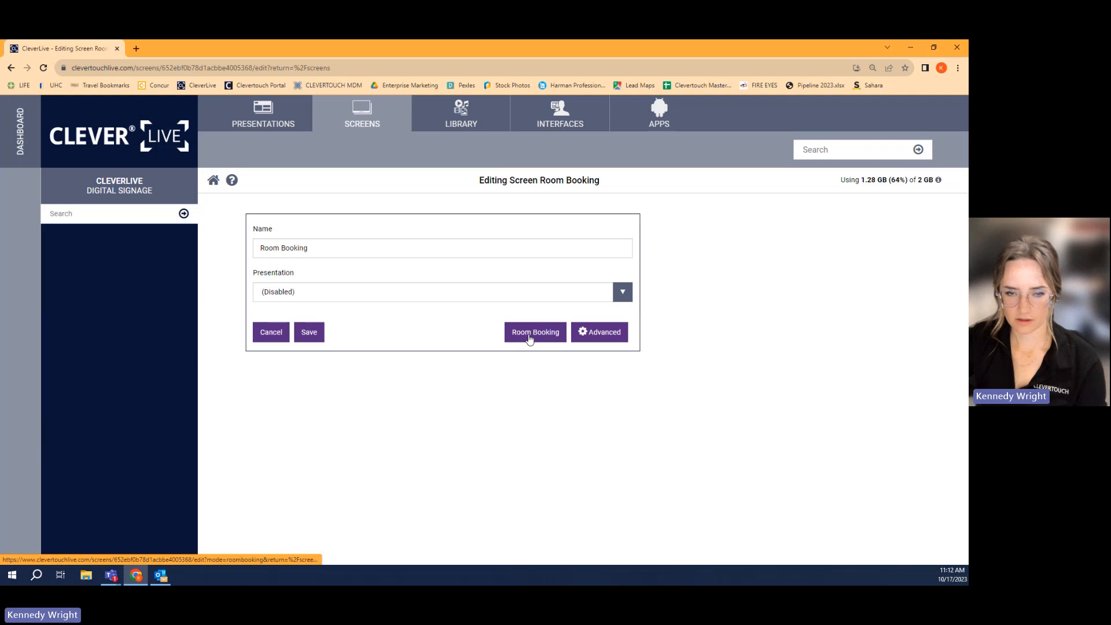
click(530, 333)
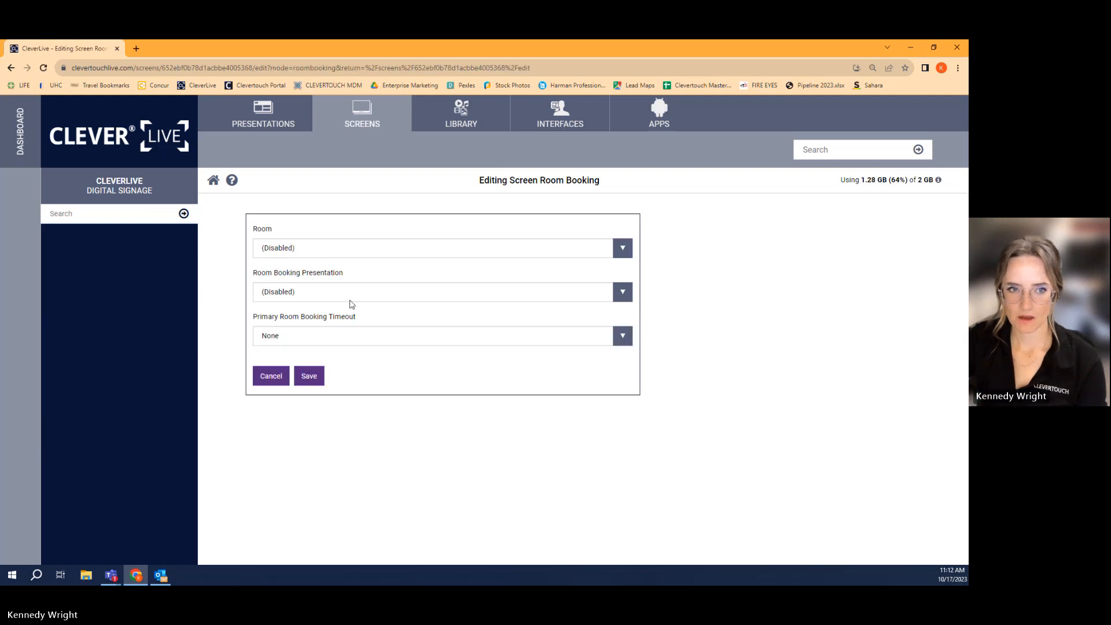
click(384, 250)
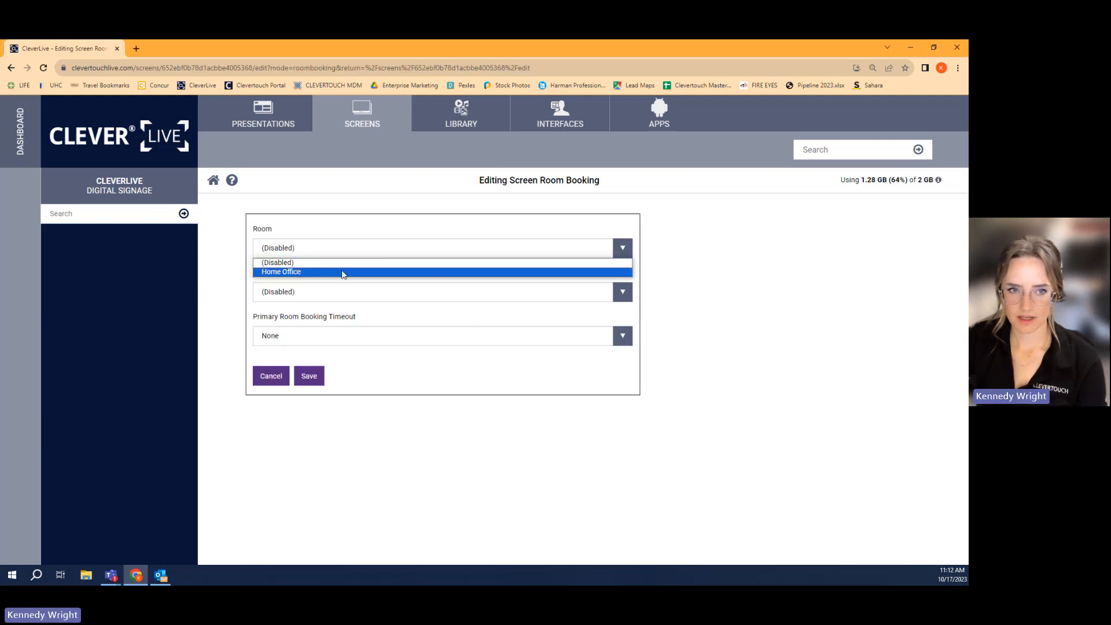
click(294, 272)
click(291, 293)
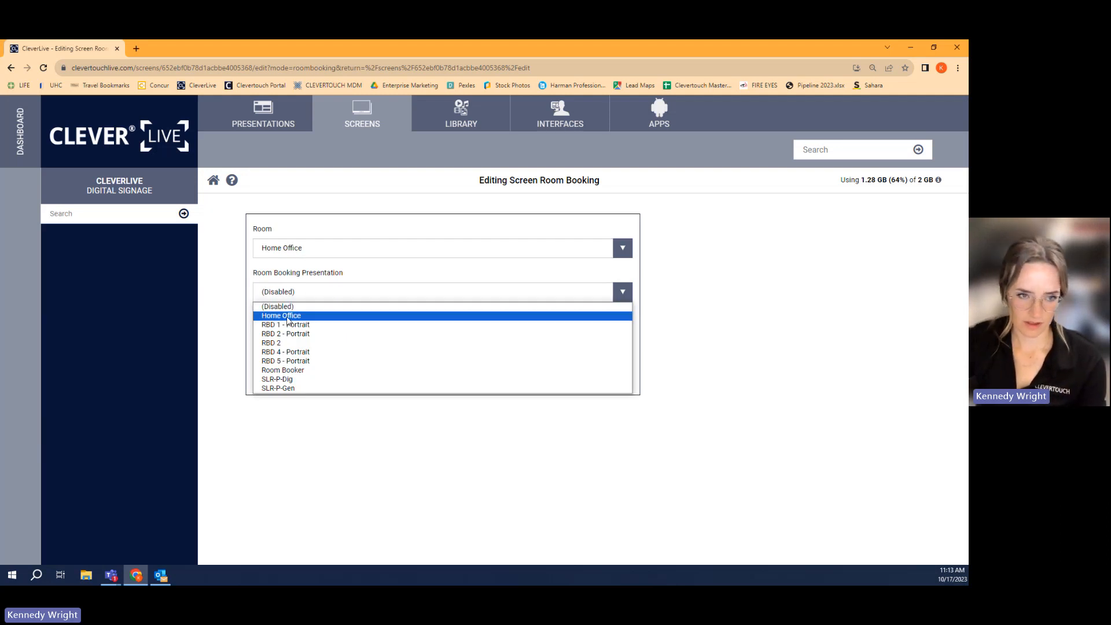
click(288, 318)
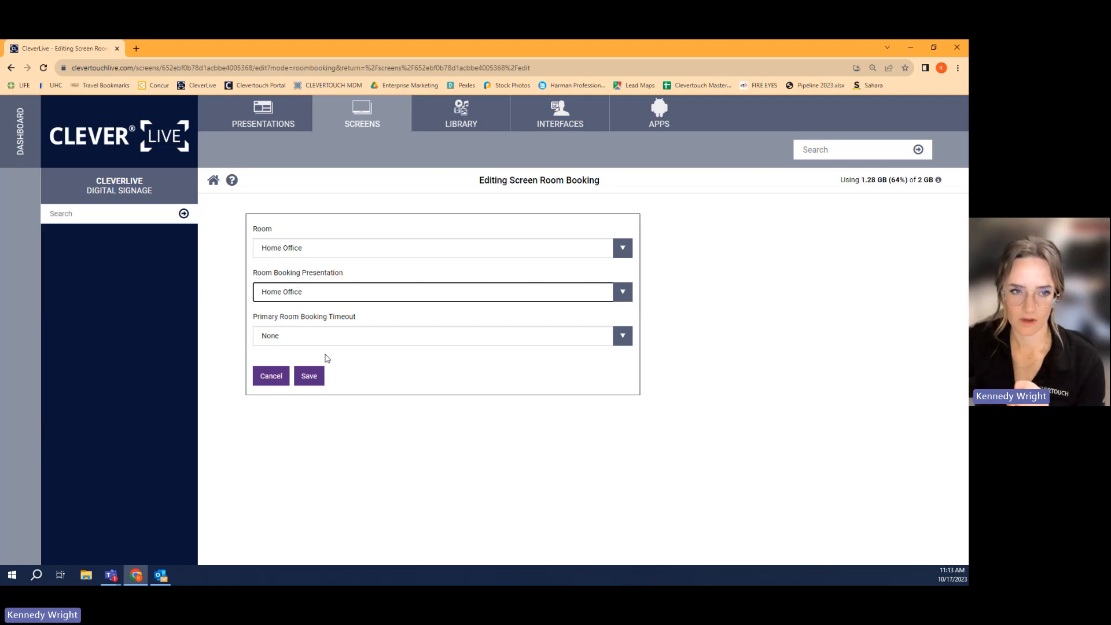
- Set the primary room booking timeout to 1 min and save both the room booking settings and the screen
click(342, 336)
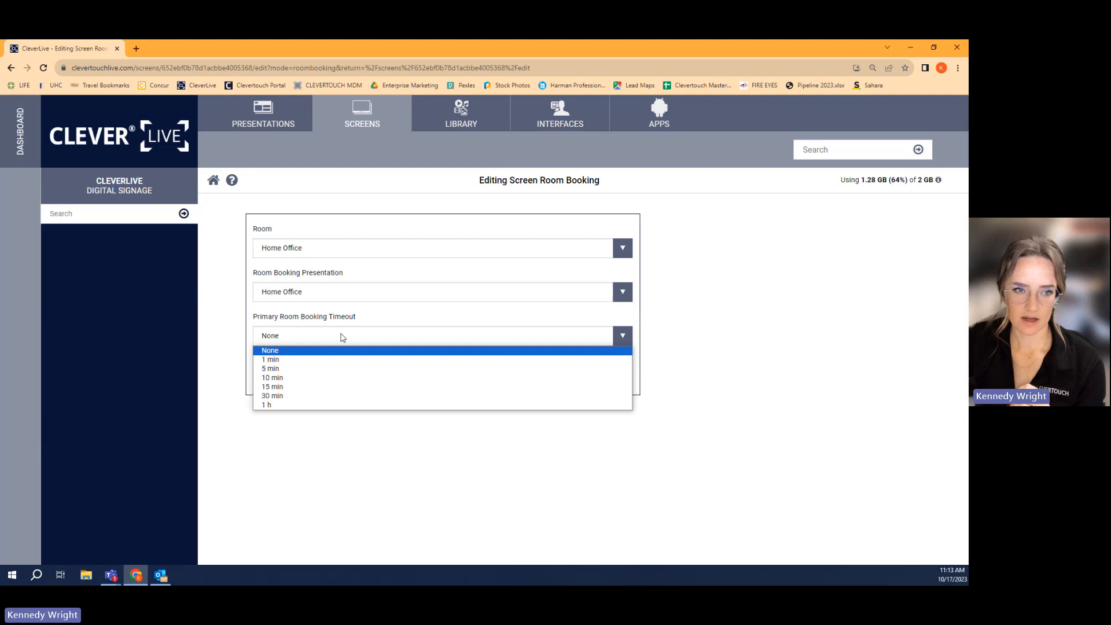
click(286, 360)
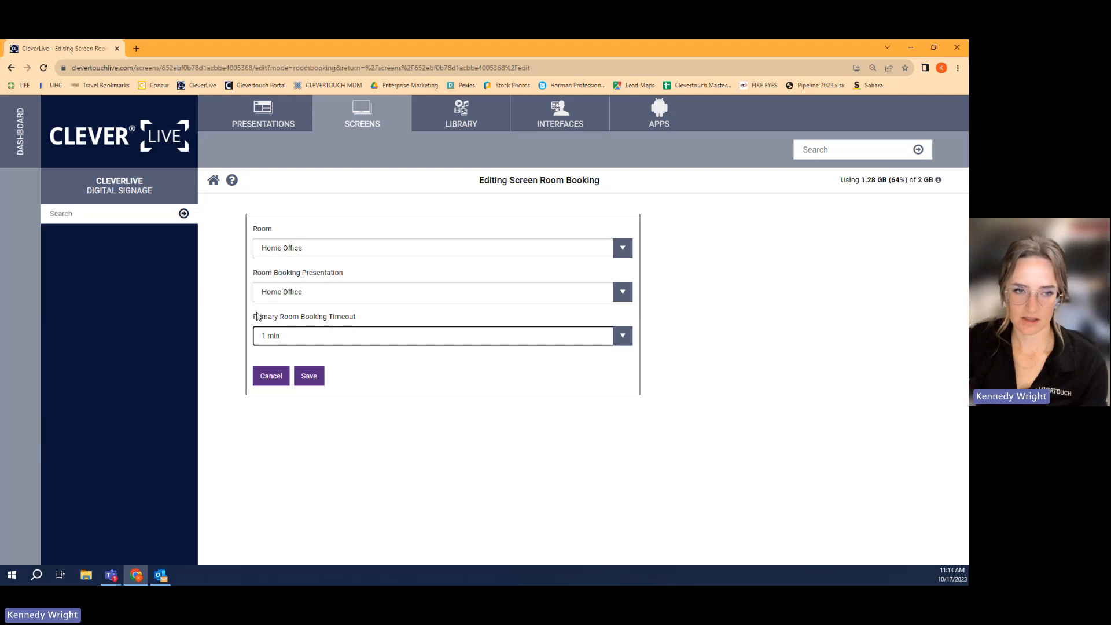
click(307, 378)
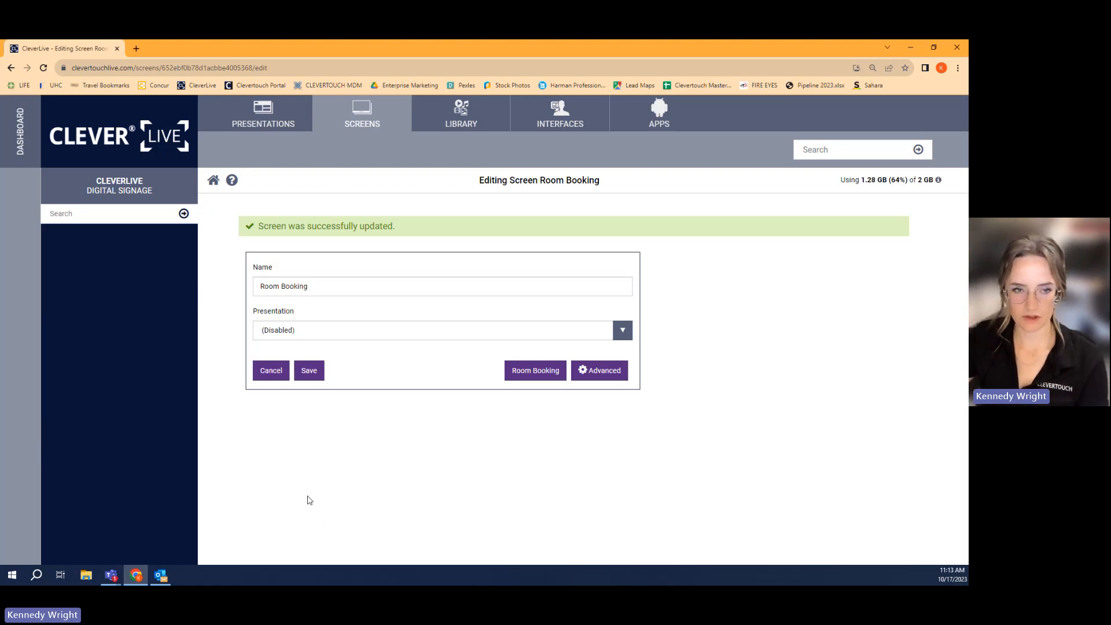
click(313, 374)
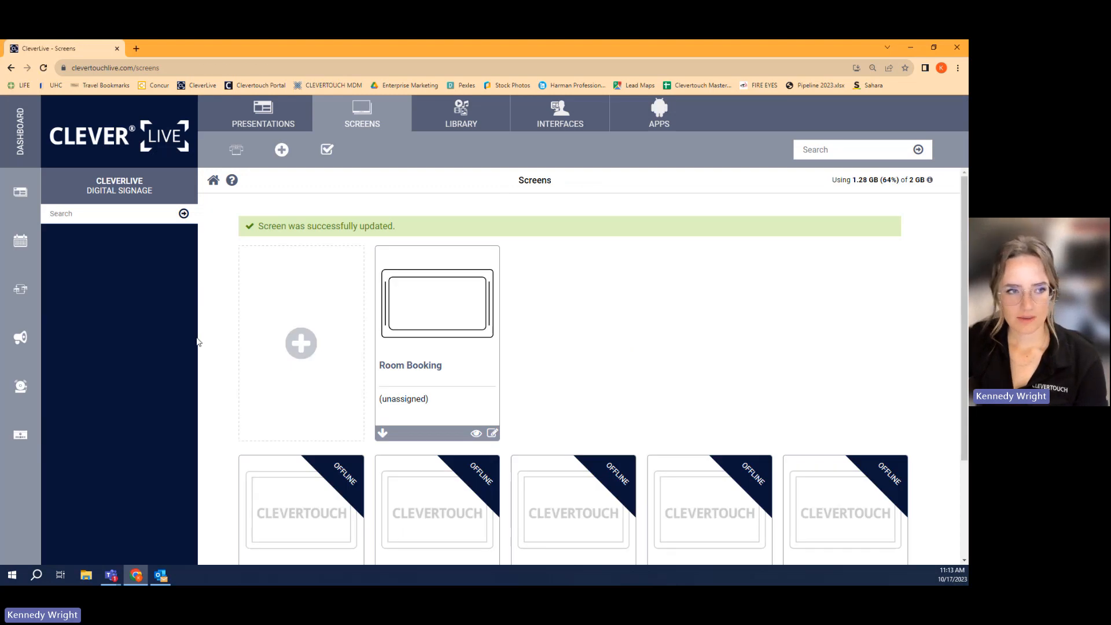
- Assign the Home Office Loop to the Room Booking screen
click(22, 291)
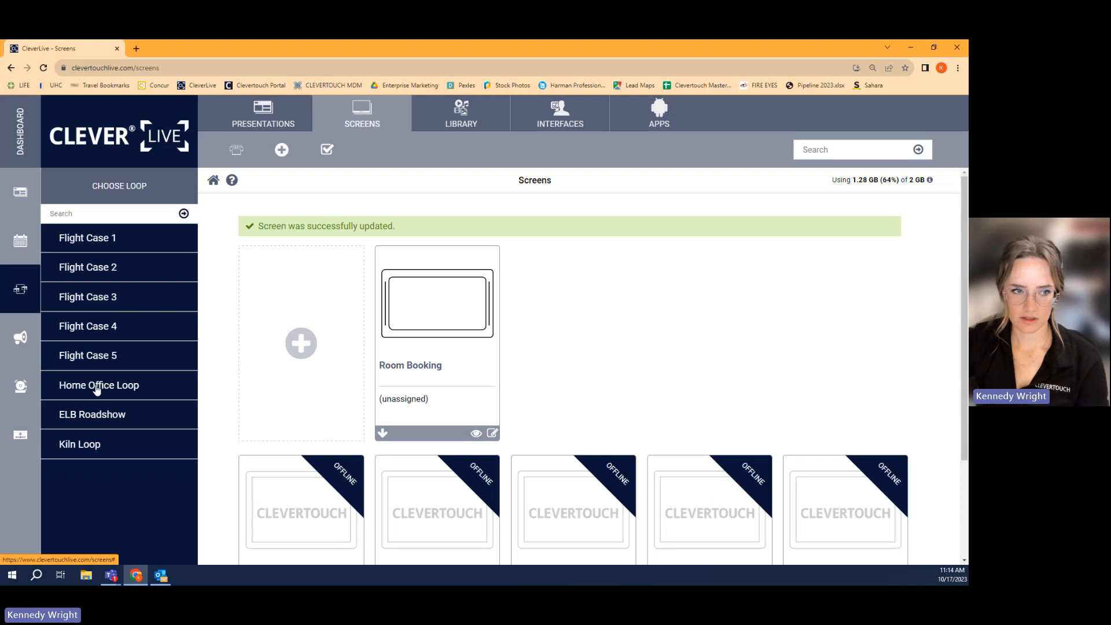
drag(96, 389, 406, 342)
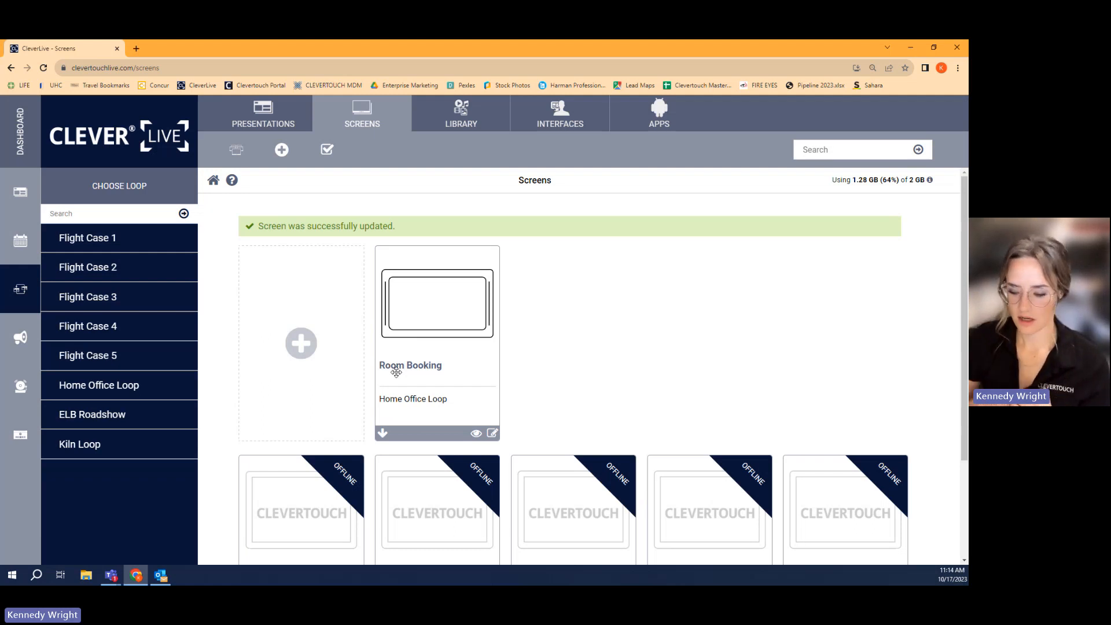
- Switch to Outlook and select the Test appointment on Wednesday, October 18 in the week calendar
click(160, 576)
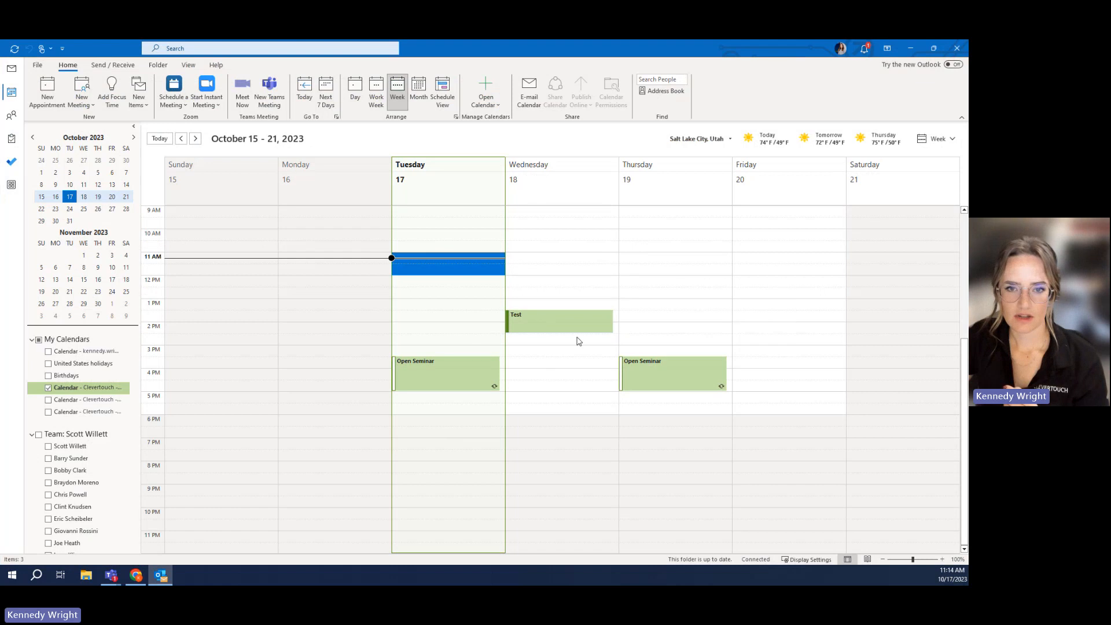
click(534, 322)
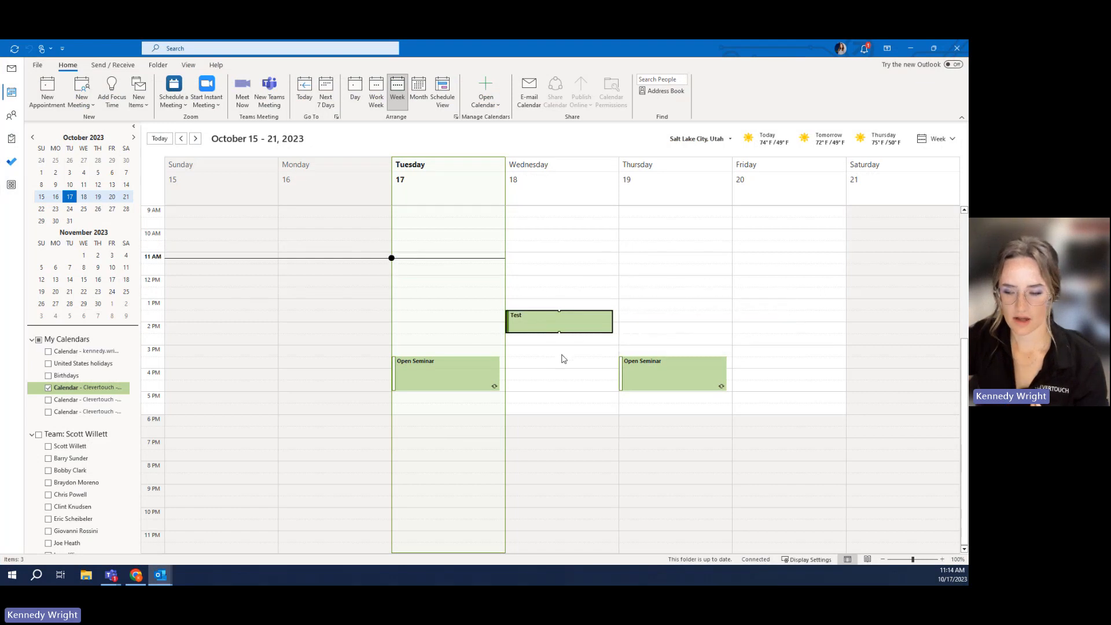